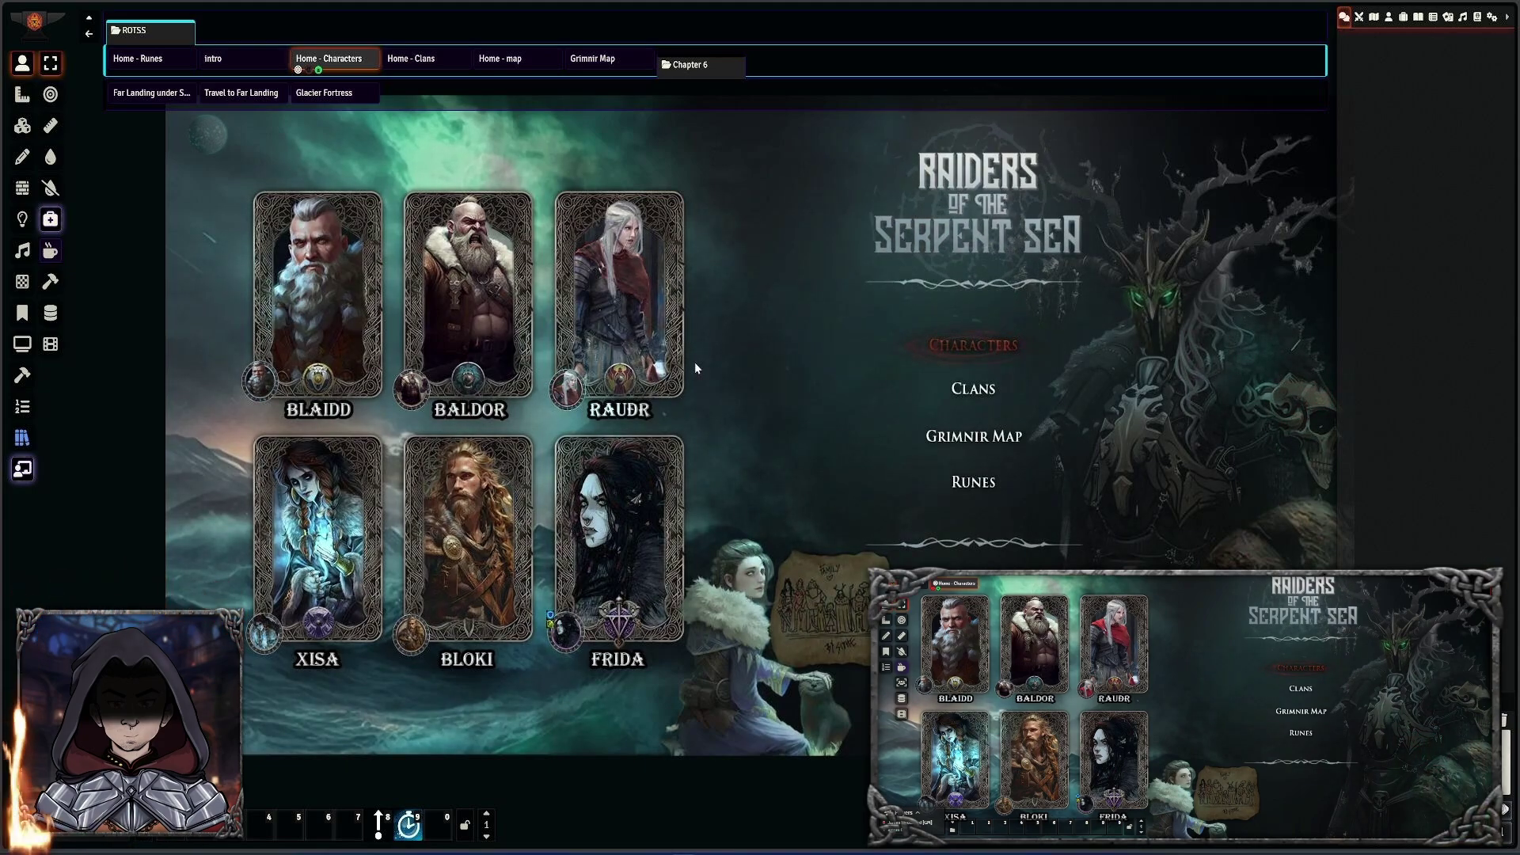
Step: Activate the intro scene and confirm its background video is raiders-intro-5.mp4
{"action": "right_click", "coordinate": [258, 65]}
{"action": "left_click", "coordinate": [230, 82]}
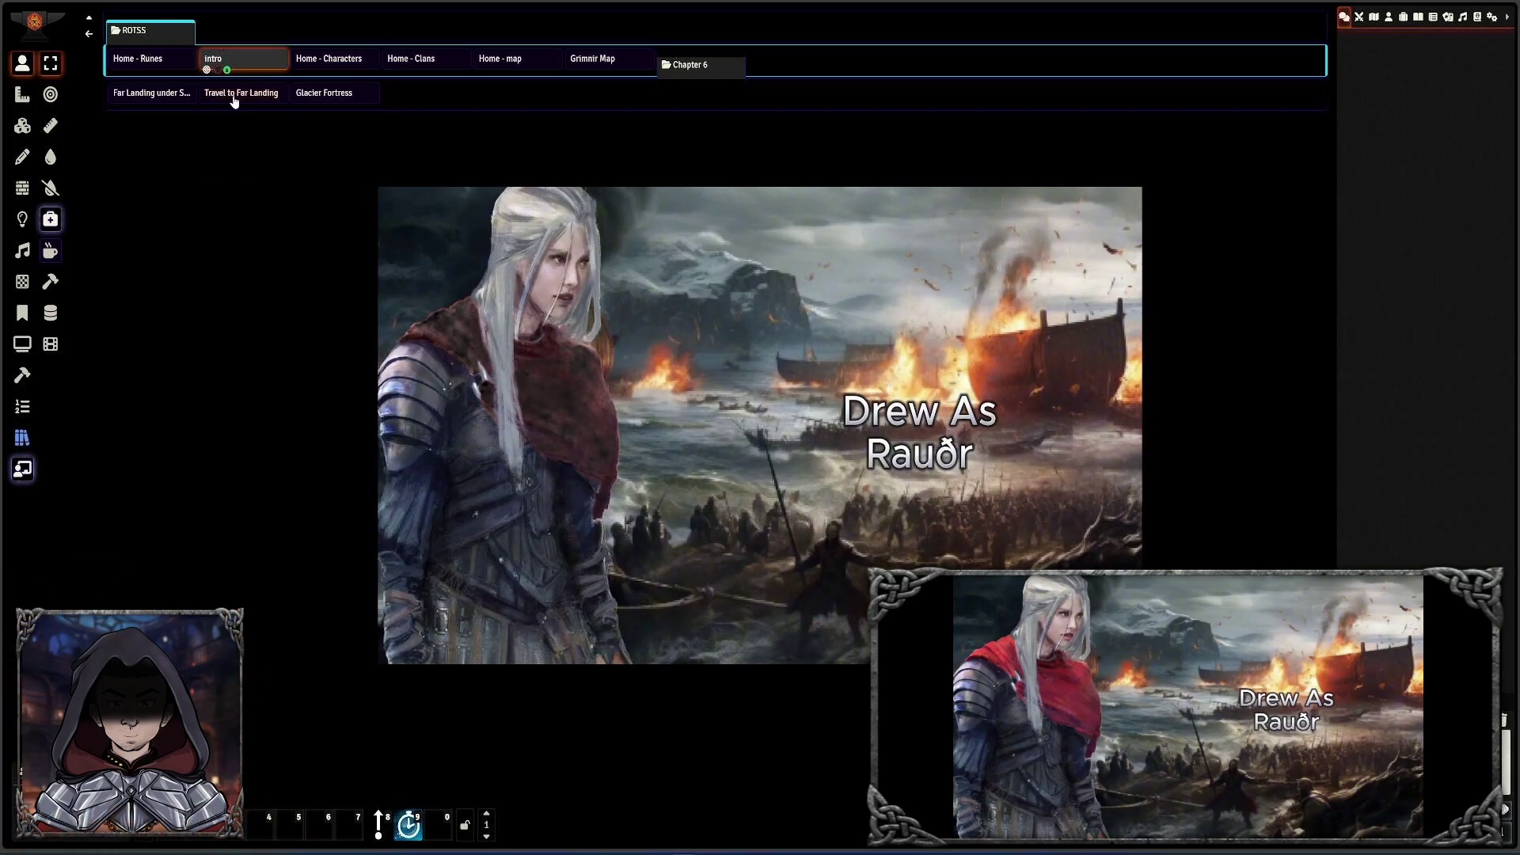
{"action": "right_click", "coordinate": [230, 61]}
{"action": "left_click", "coordinate": [231, 87]}
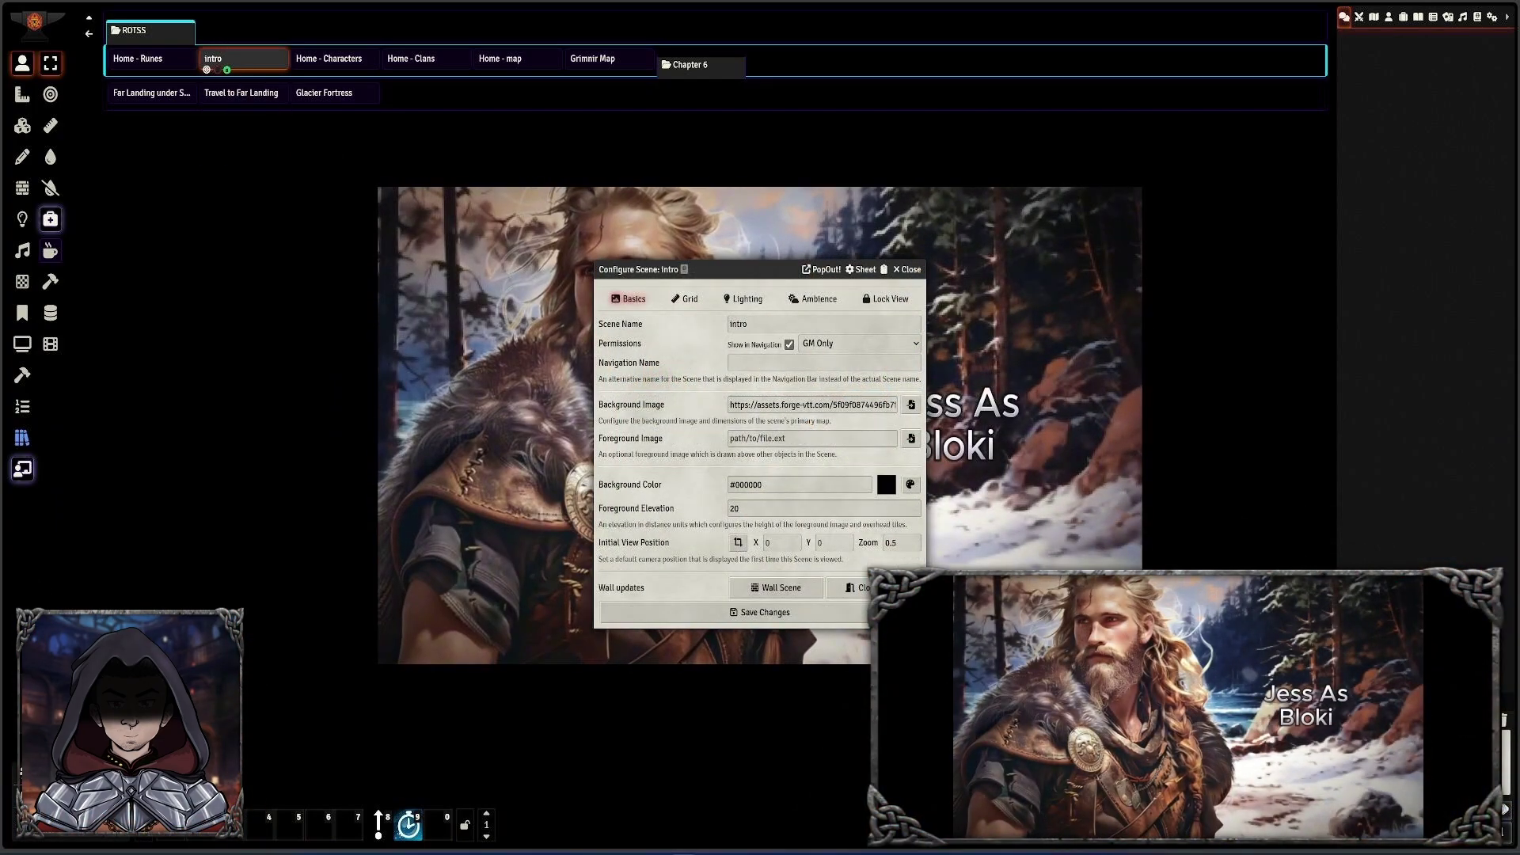
{"action": "left_click_drag", "start_coordinate": [756, 404], "coordinate": [897, 404]}
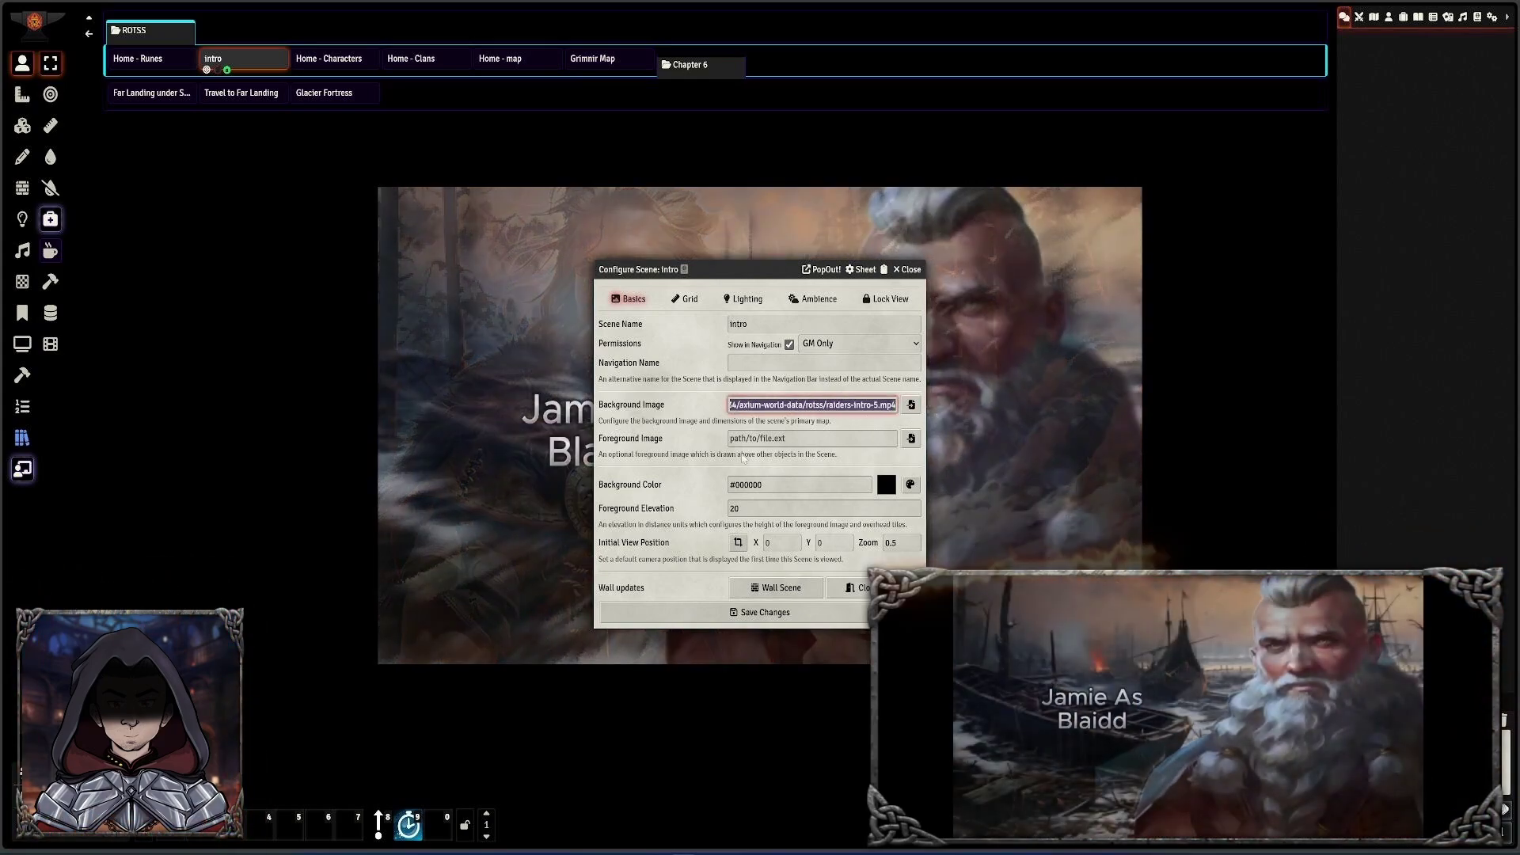
{"action": "left_click", "coordinate": [907, 272]}
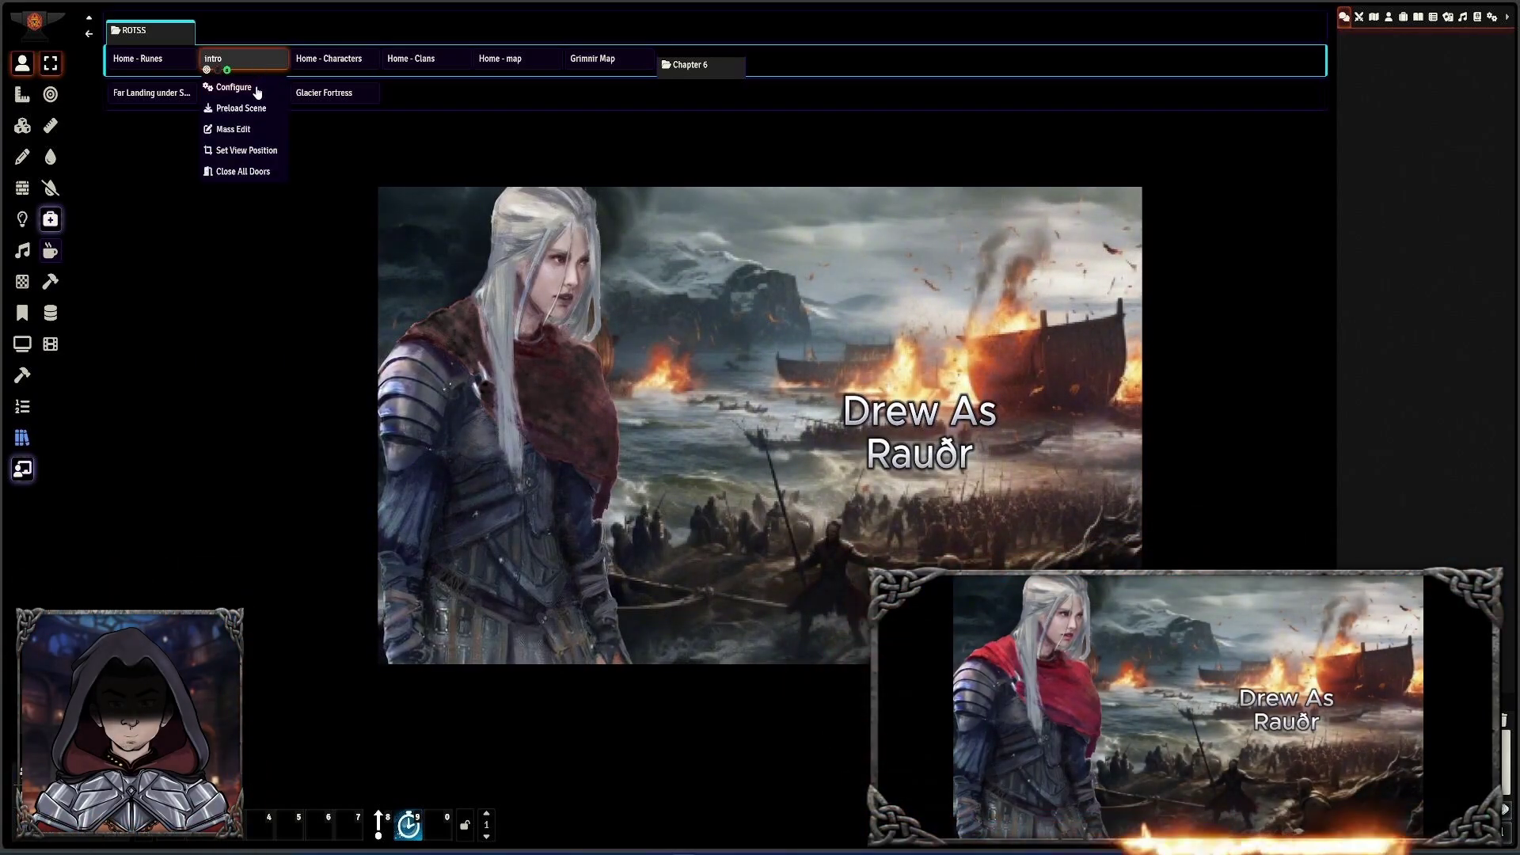
Step: Open the intro scene's Lock View settings and keep autoscale at Vertical Fit
{"action": "left_click", "coordinate": [232, 87]}
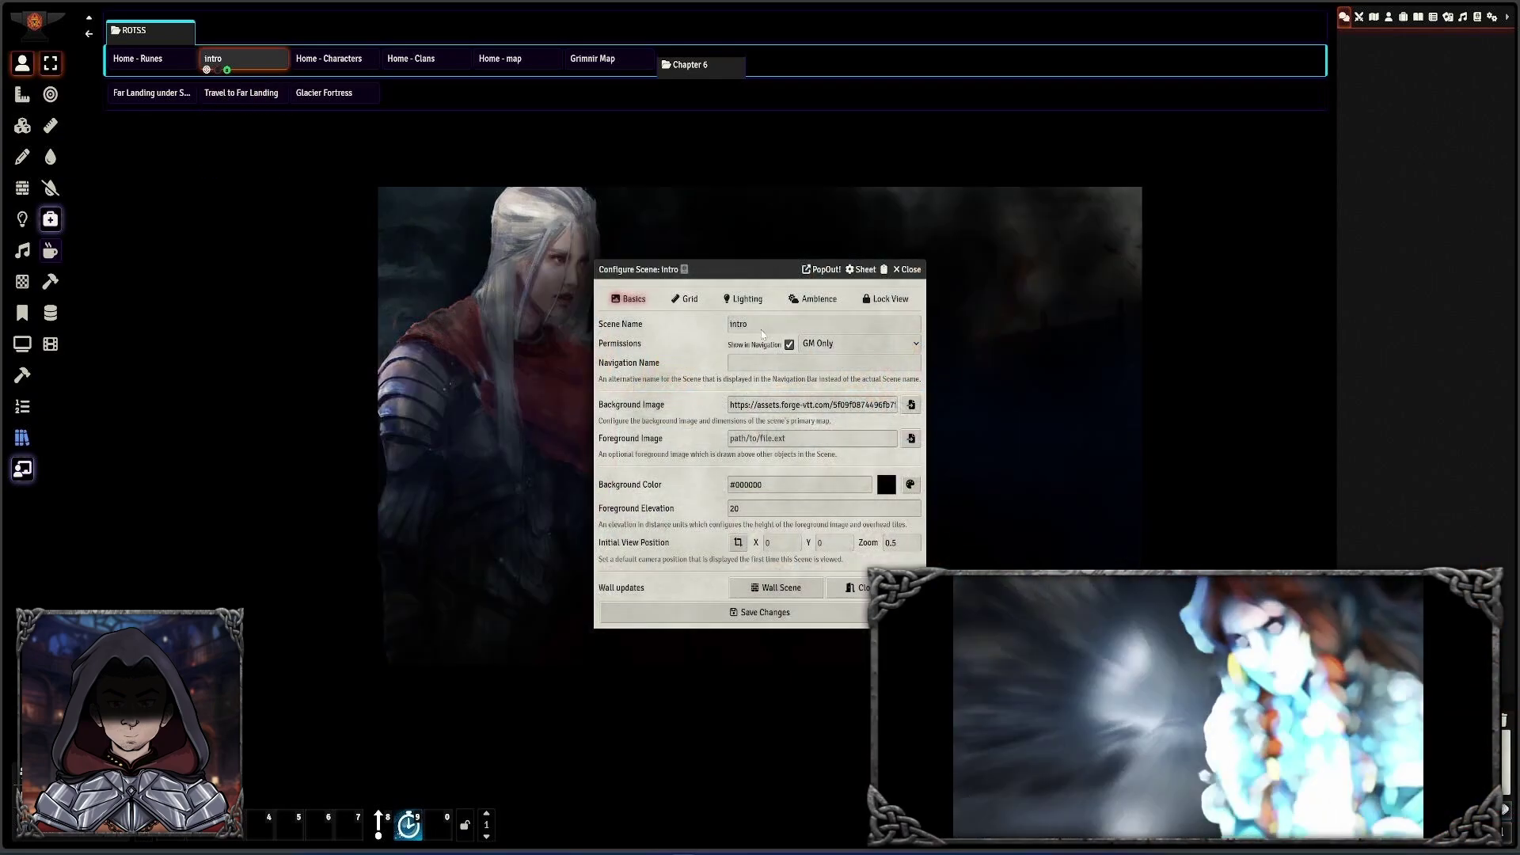
{"action": "left_click", "coordinate": [886, 298]}
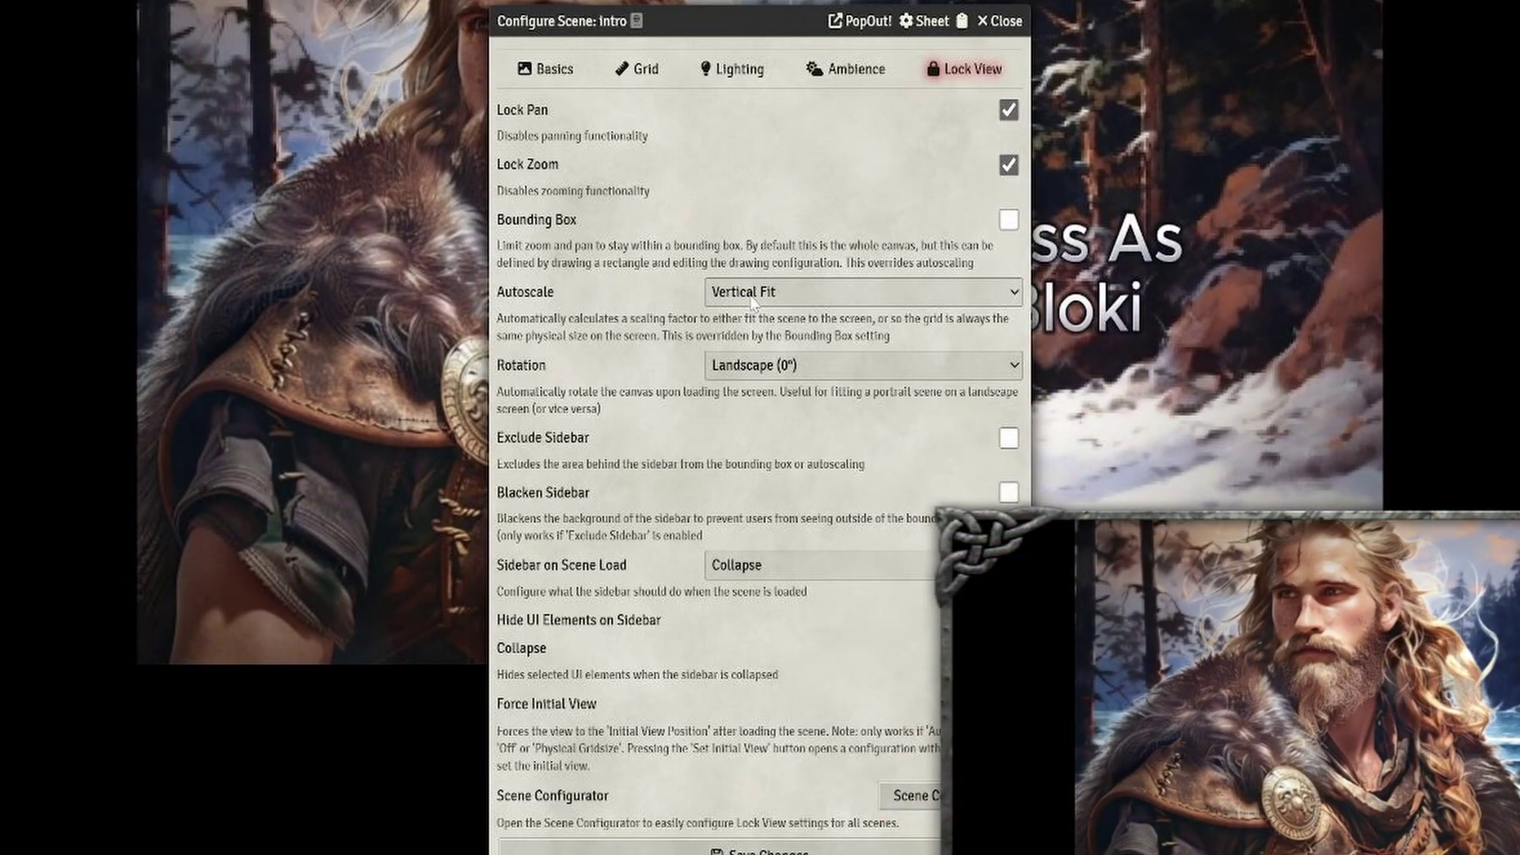
{"action": "left_click", "coordinate": [897, 308]}
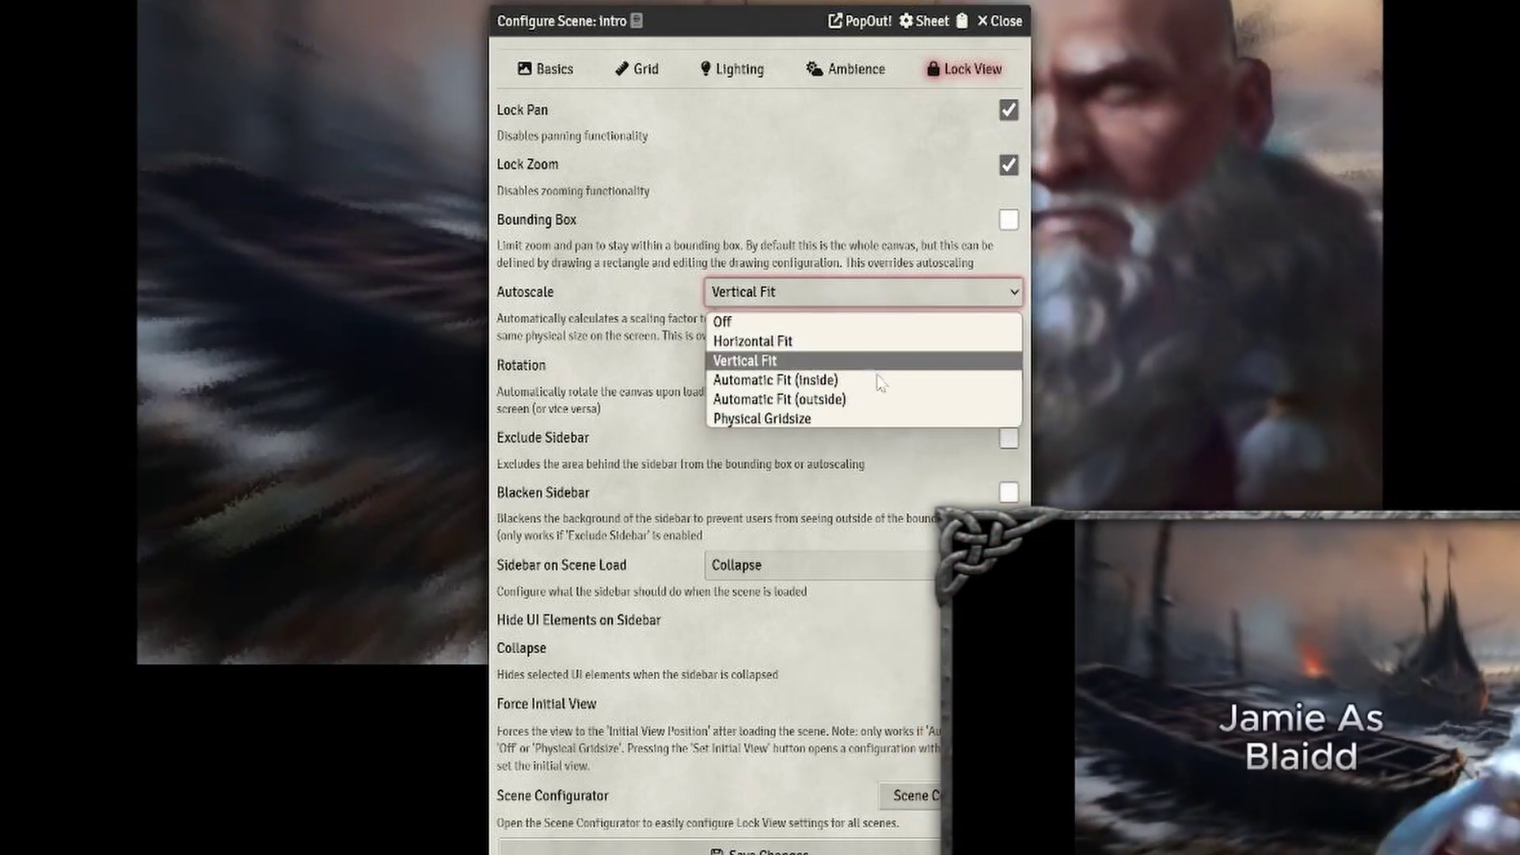
{"action": "left_click", "coordinate": [872, 211]}
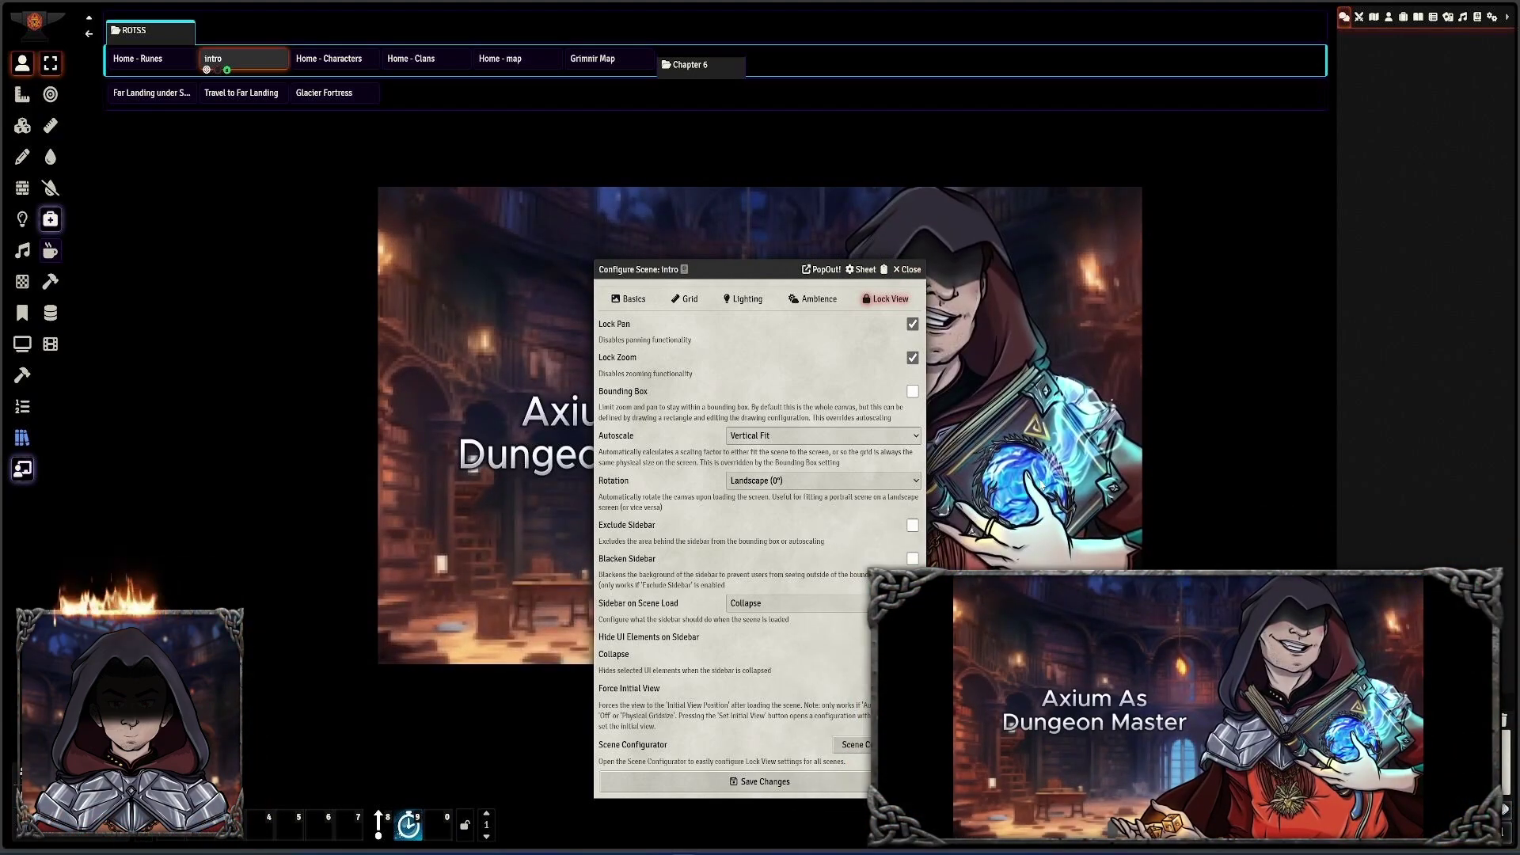
Step: Close the intro scene configuration and let the view return to Home - Characters
{"action": "left_click", "coordinate": [910, 270]}
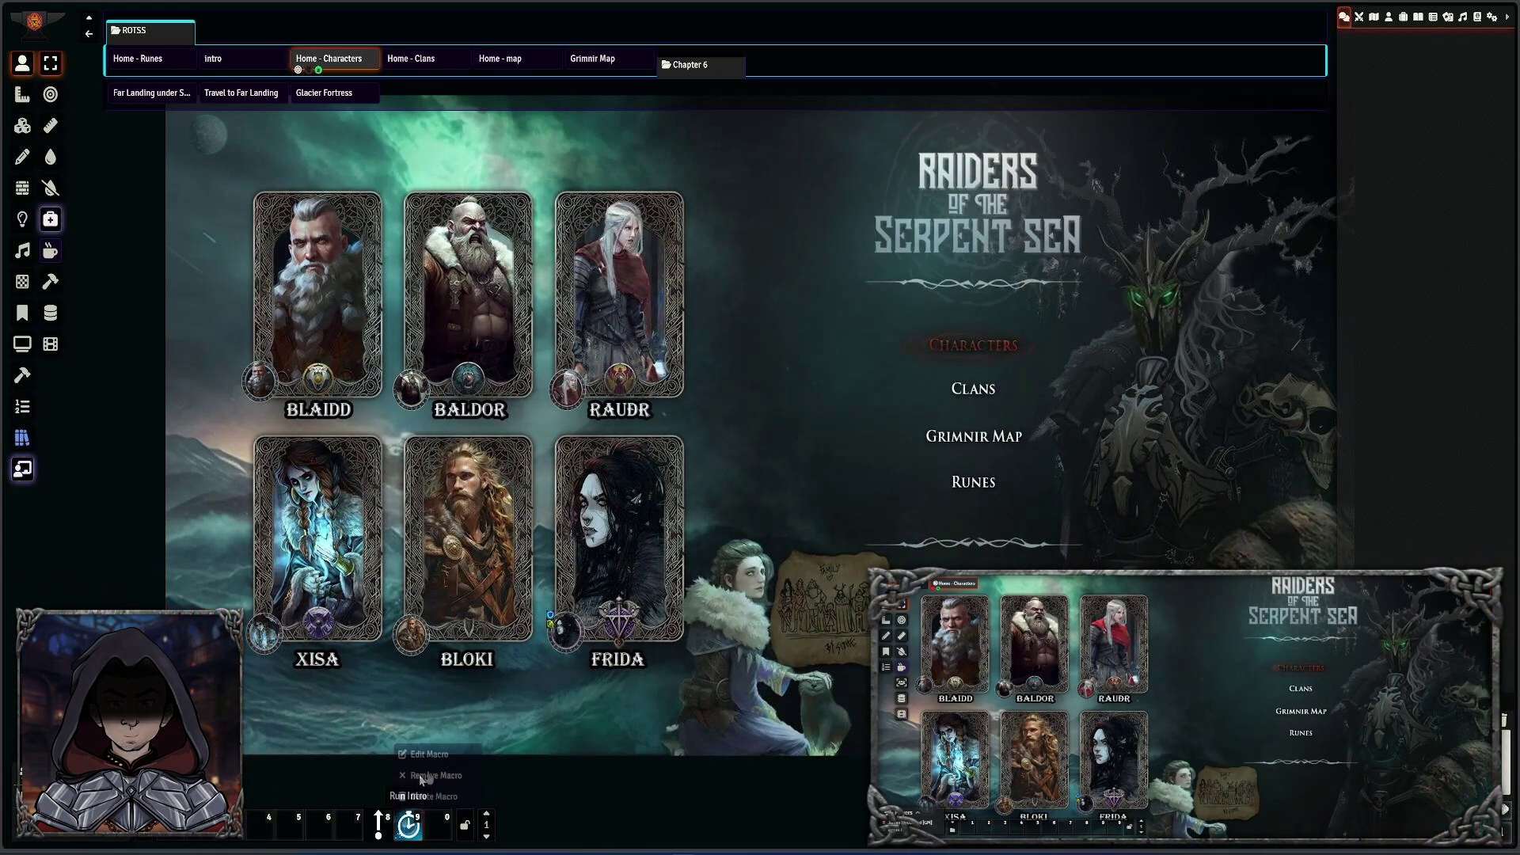
Step: Open the Run Intro macro and enlarge its editor to read the script
{"action": "right_click", "coordinate": [408, 825]}
{"action": "left_click", "coordinate": [434, 761]}
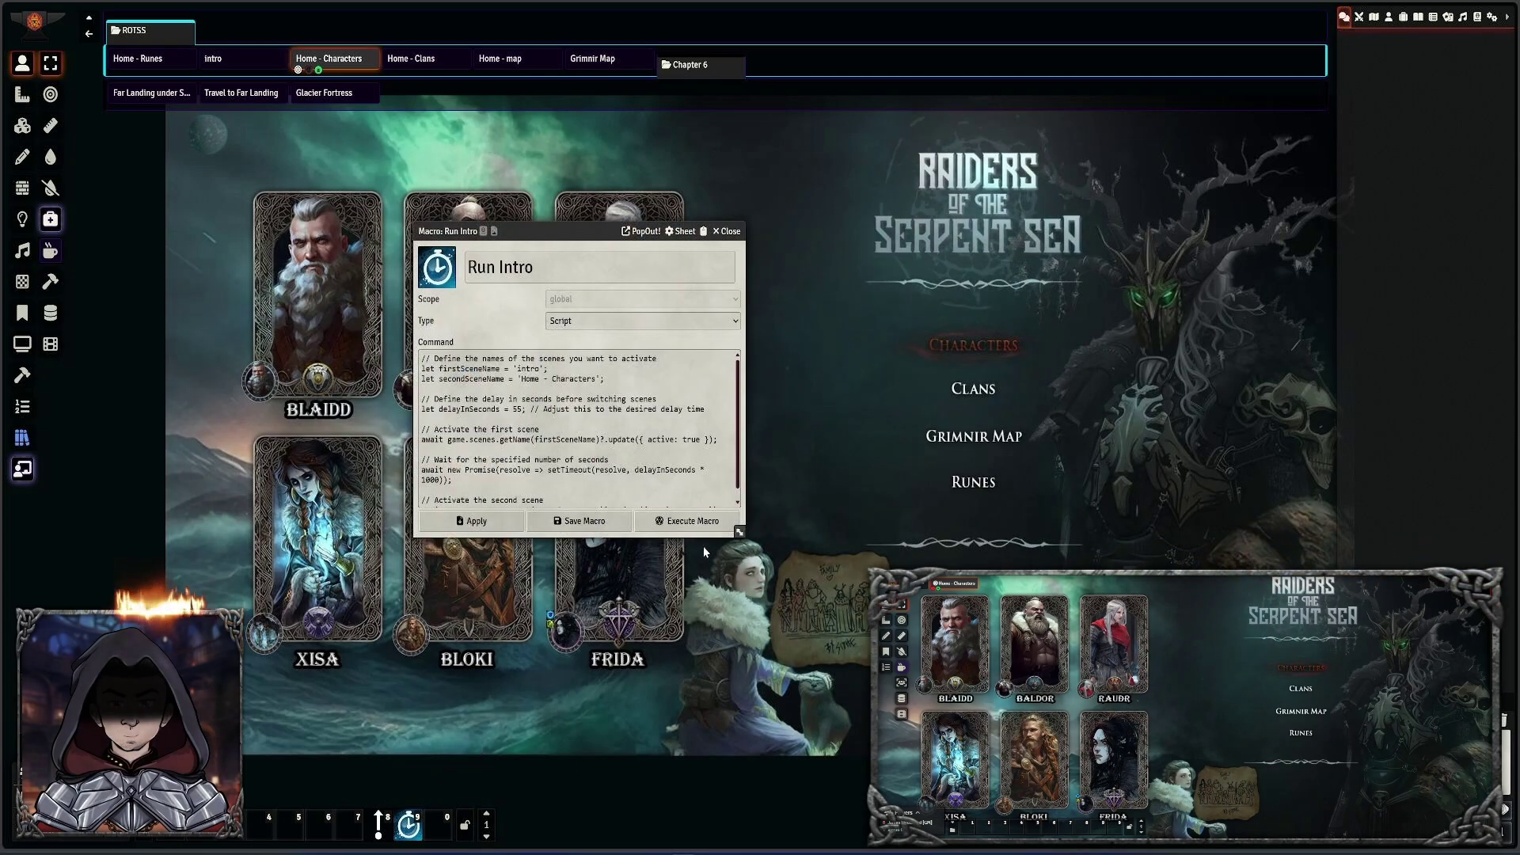
{"action": "left_click_drag", "start_coordinate": [738, 535], "coordinate": [833, 650]}
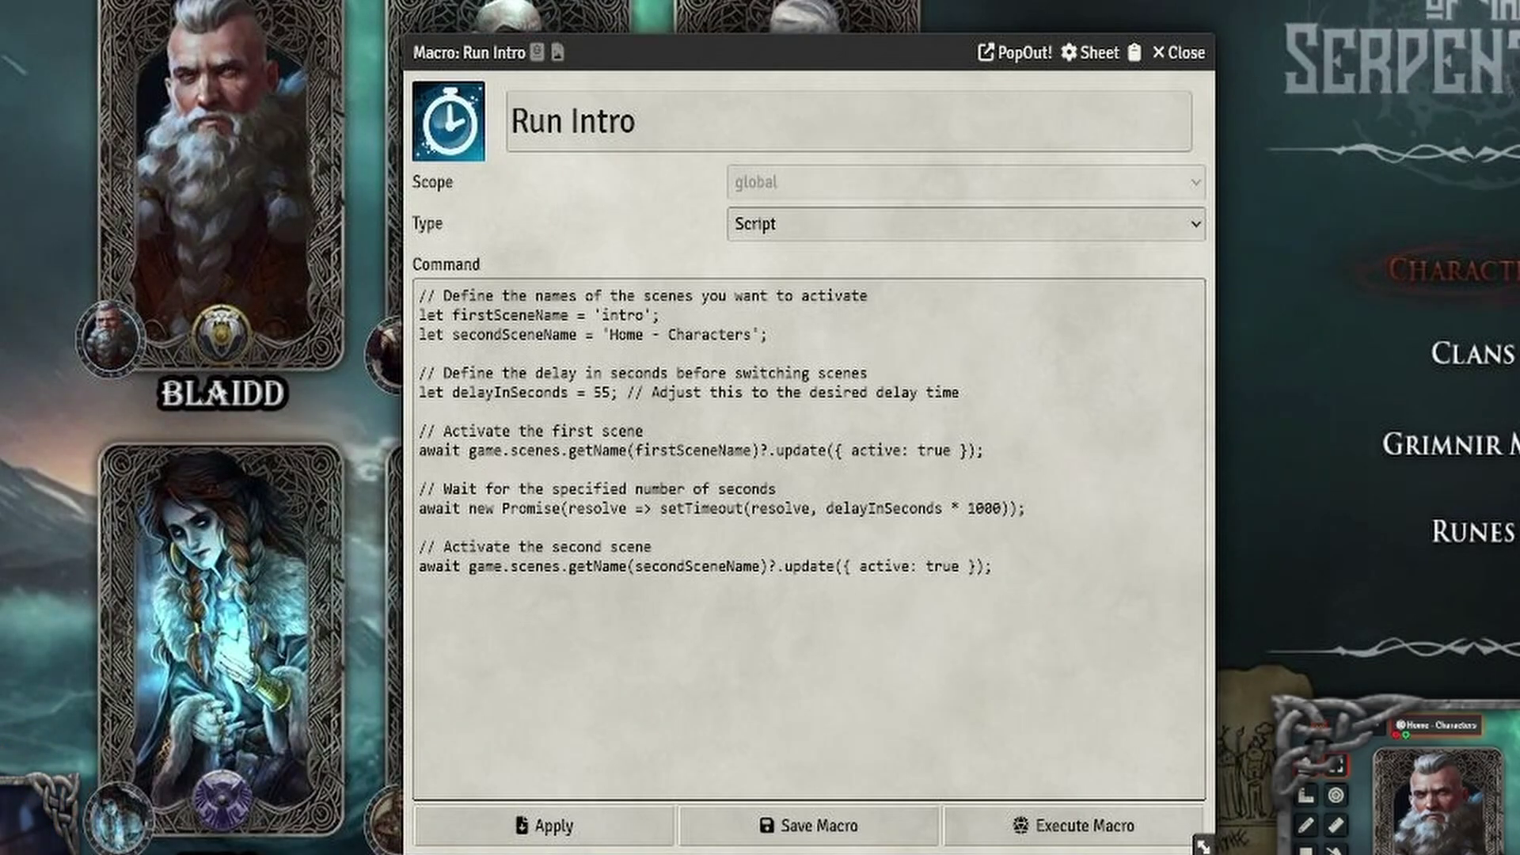
Step: Highlight the scene names, the 55-second delay and the activate-scene lines in the script
{"action": "left_click_drag", "start_coordinate": [460, 295], "coordinate": [576, 296]}
{"action": "left_click_drag", "start_coordinate": [868, 295], "coordinate": [768, 334]}
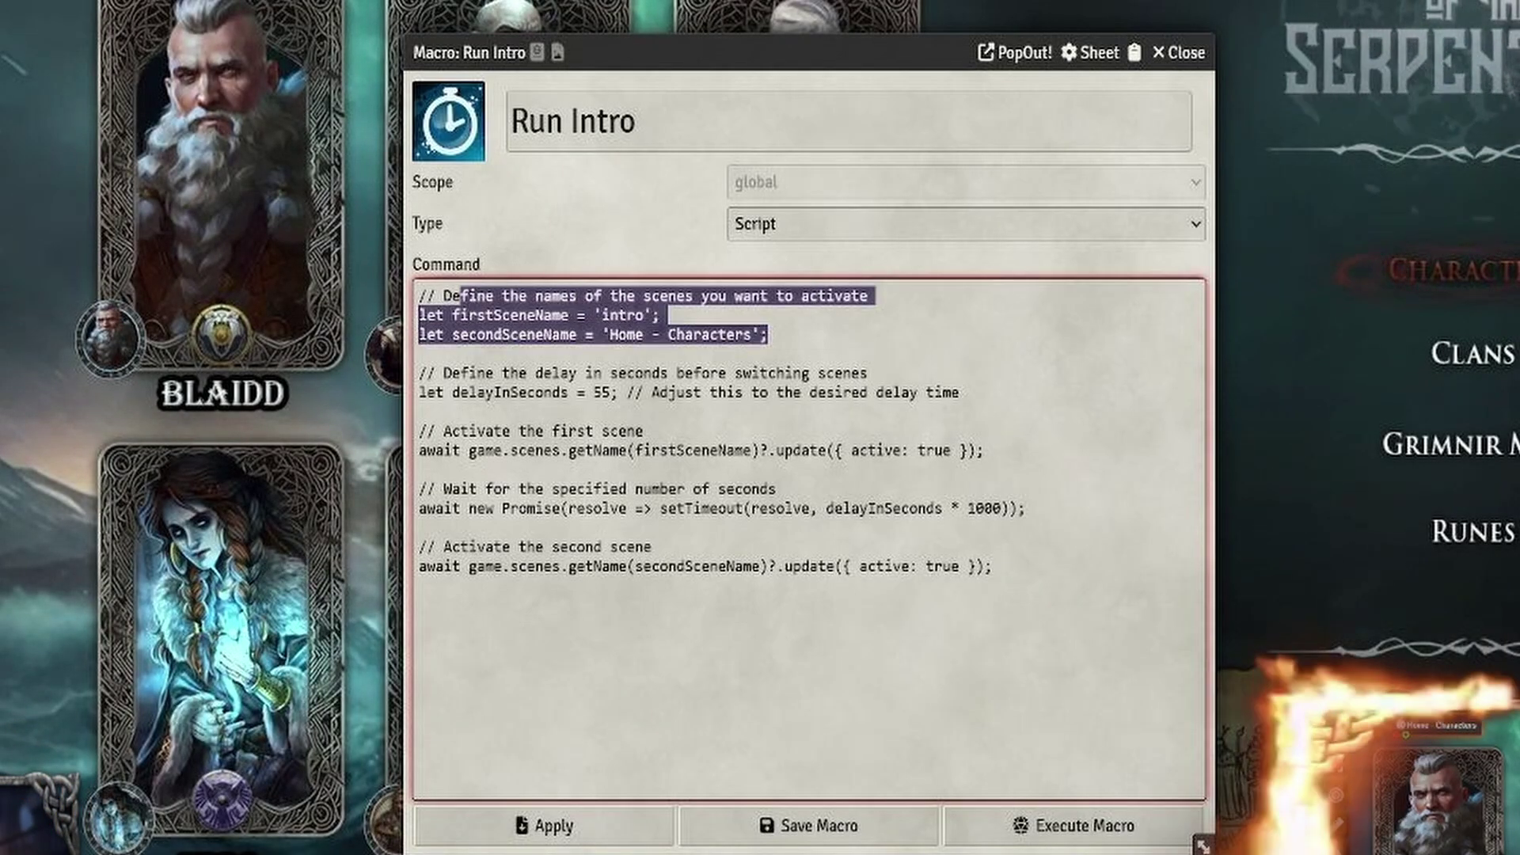
{"action": "left_click_drag", "start_coordinate": [485, 372], "coordinate": [949, 392]}
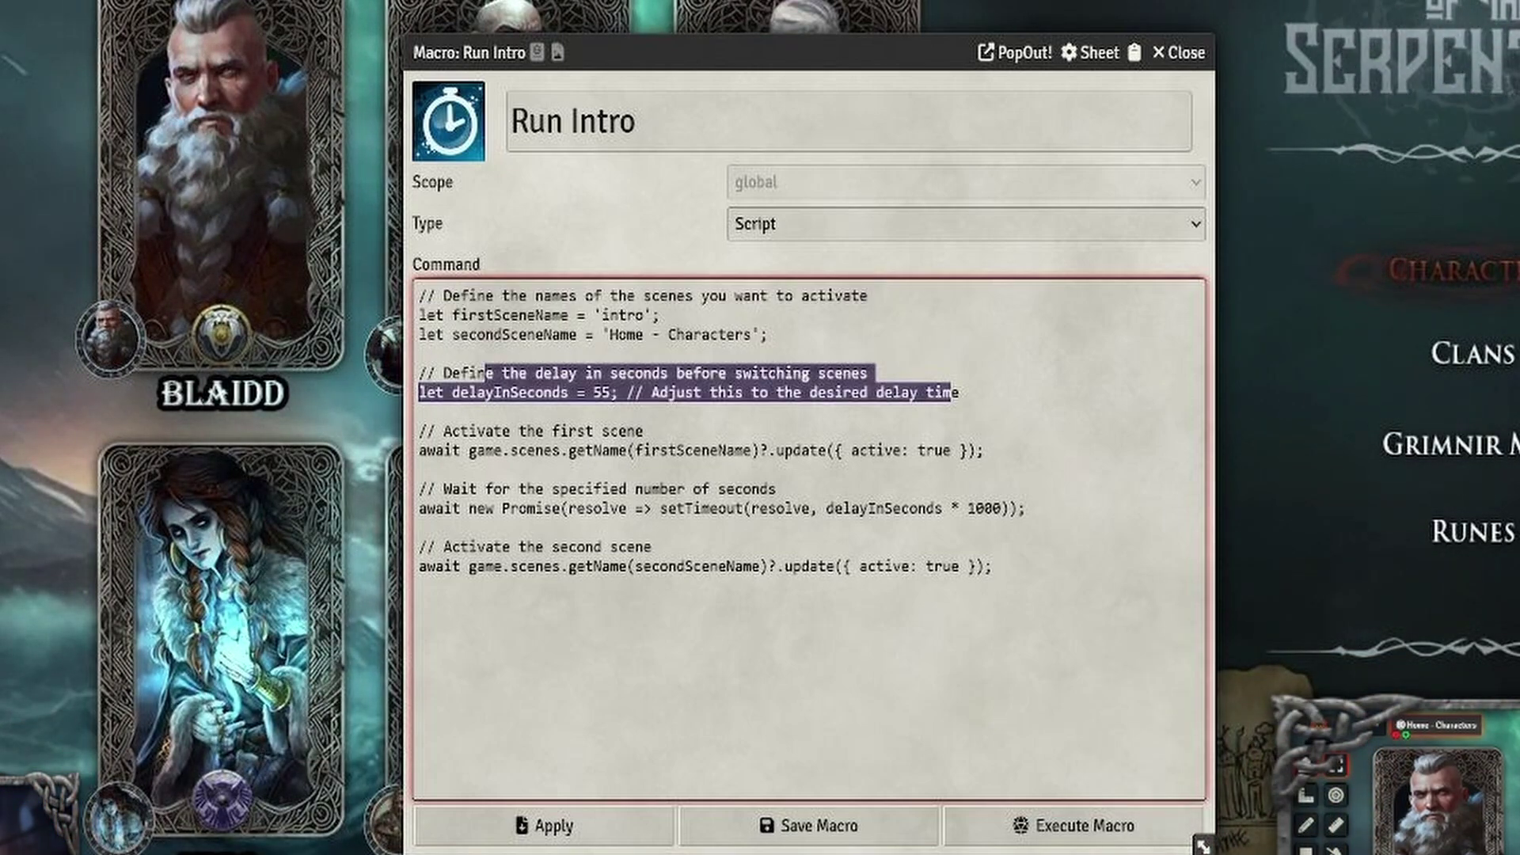
{"action": "left_click", "coordinate": [784, 566]}
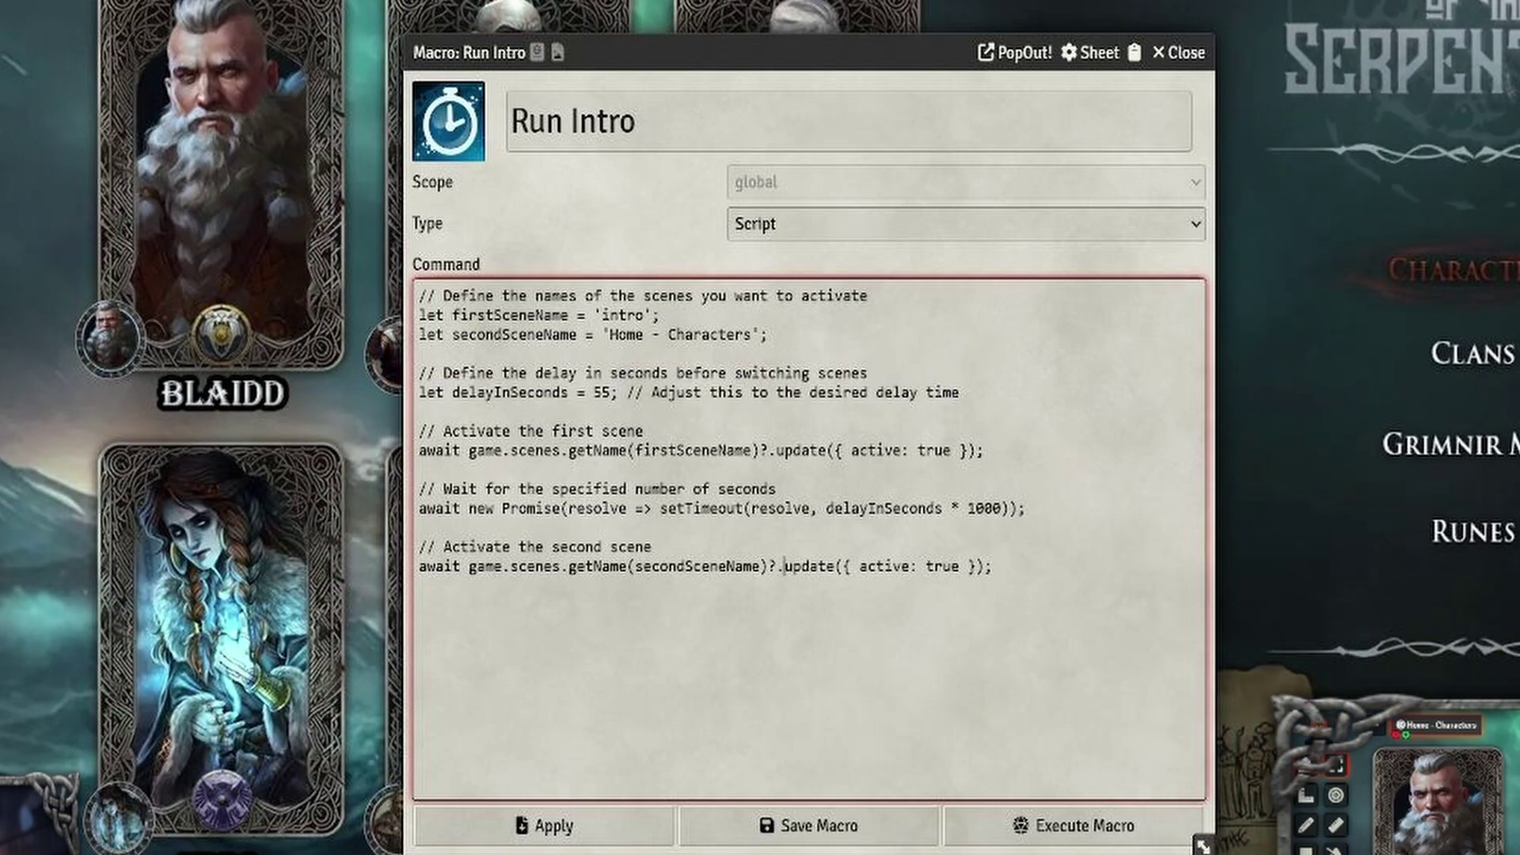
{"action": "left_click_drag", "start_coordinate": [594, 392], "coordinate": [965, 391]}
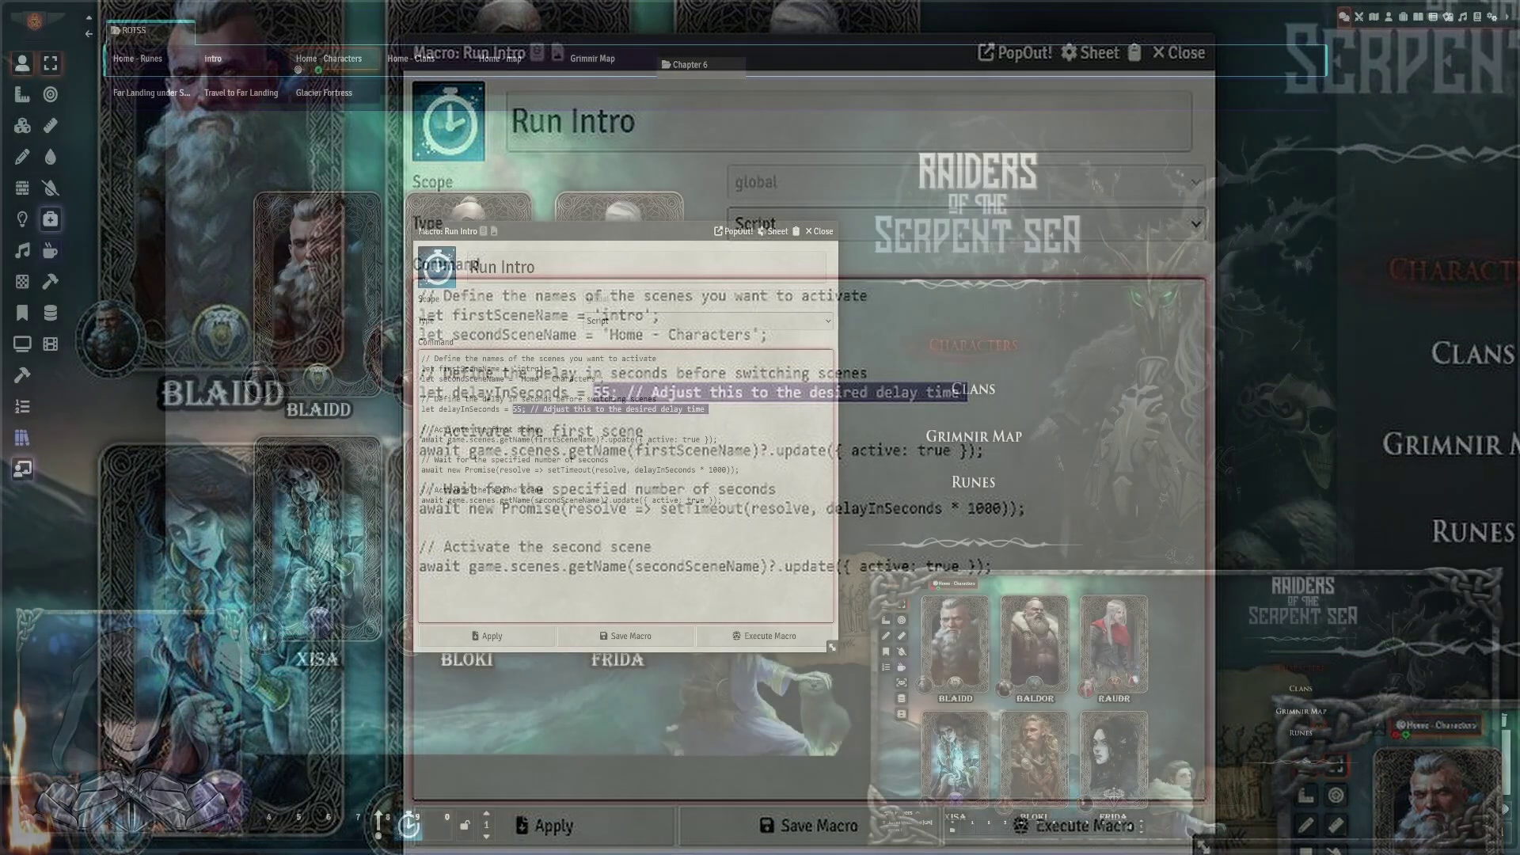
{"action": "left_click", "coordinate": [701, 566]}
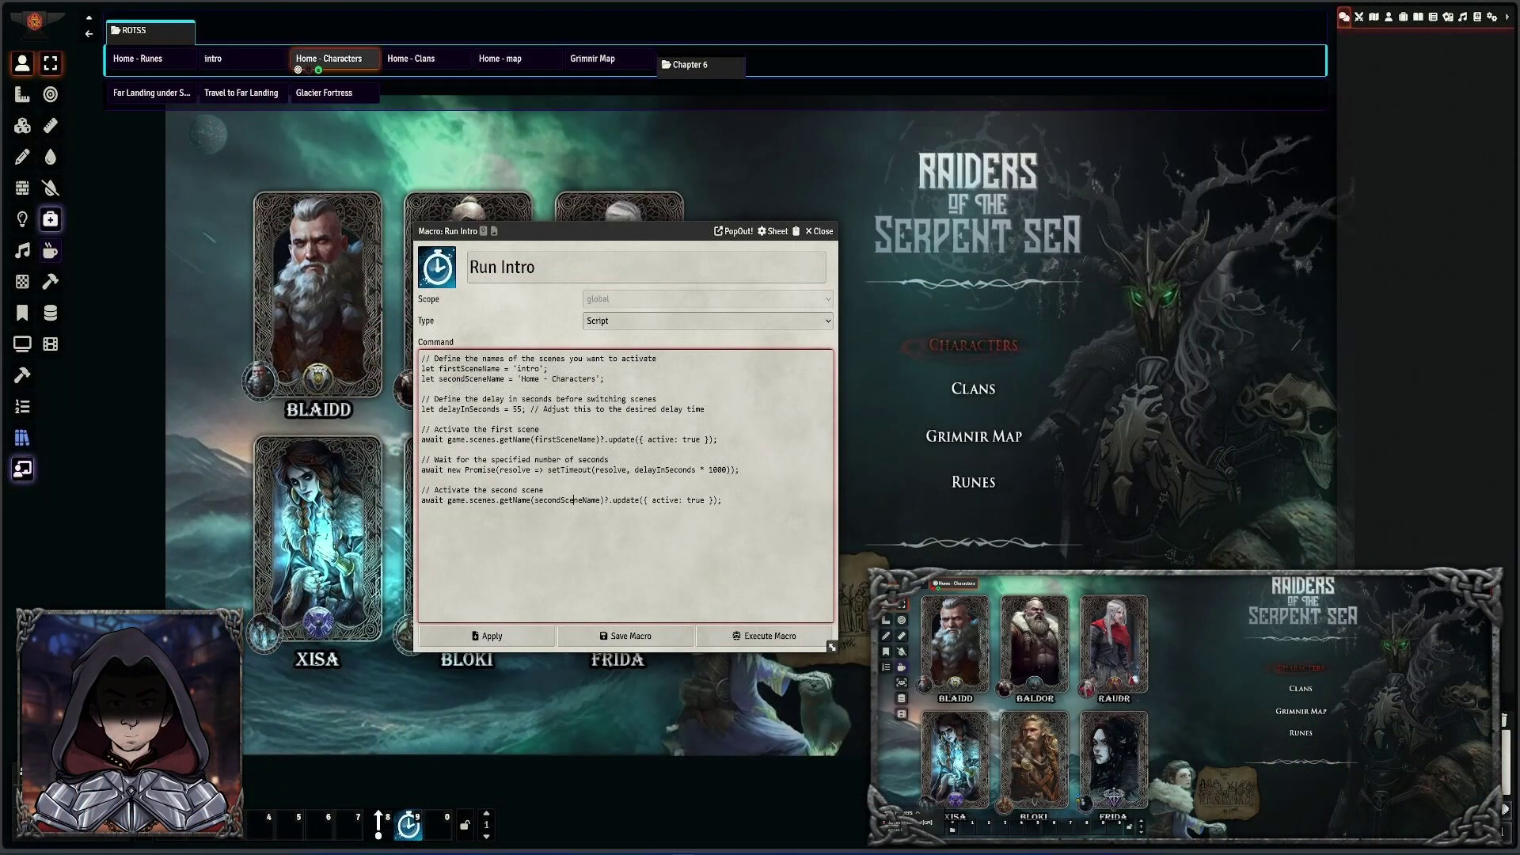
{"action": "left_click_drag", "start_coordinate": [683, 439], "coordinate": [717, 439]}
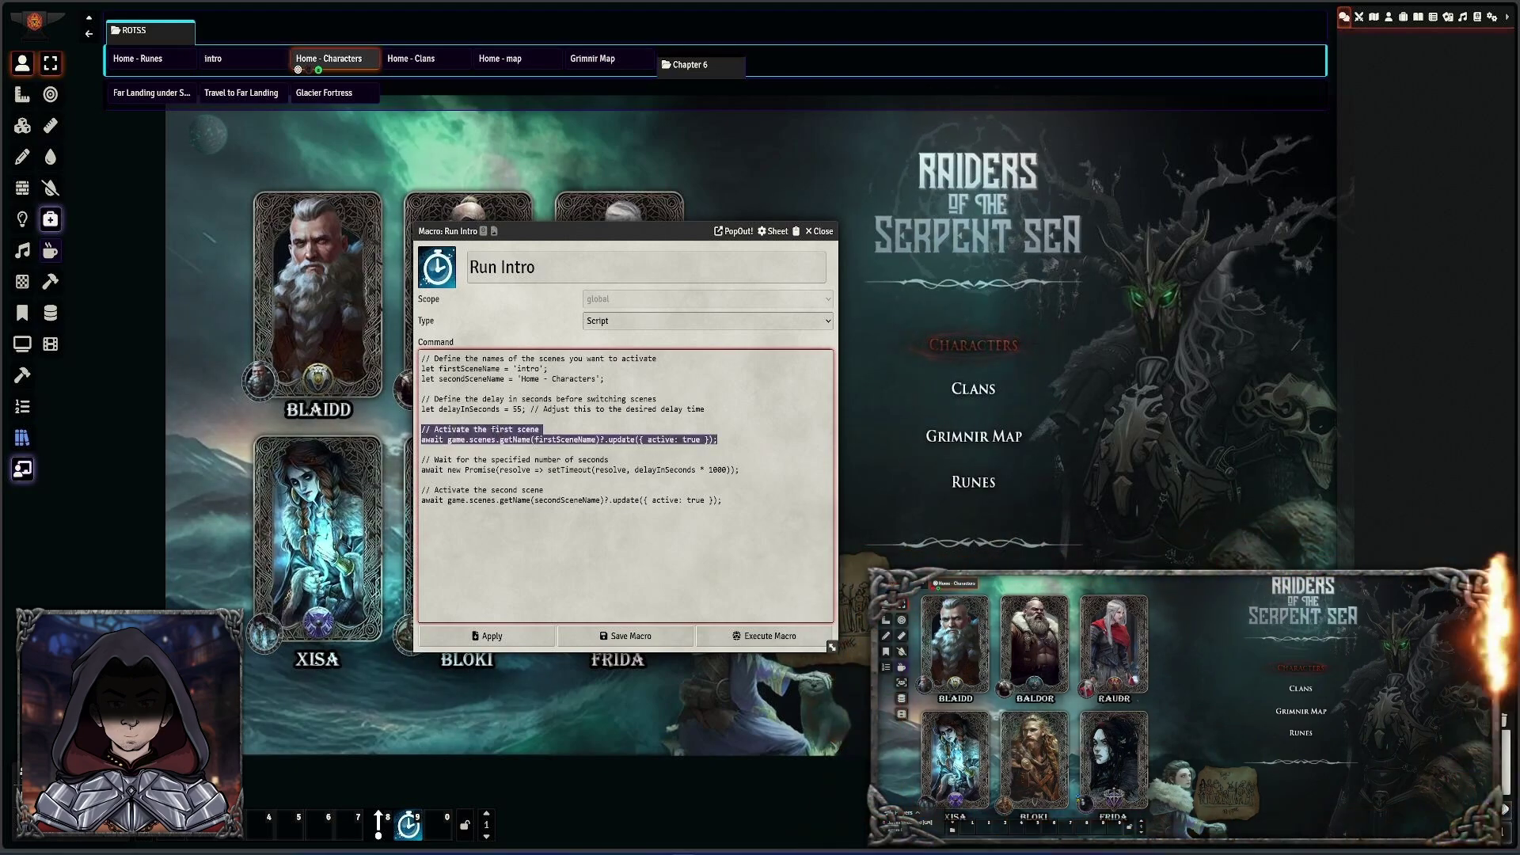
{"action": "left_click_drag", "start_coordinate": [434, 490], "coordinate": [721, 500]}
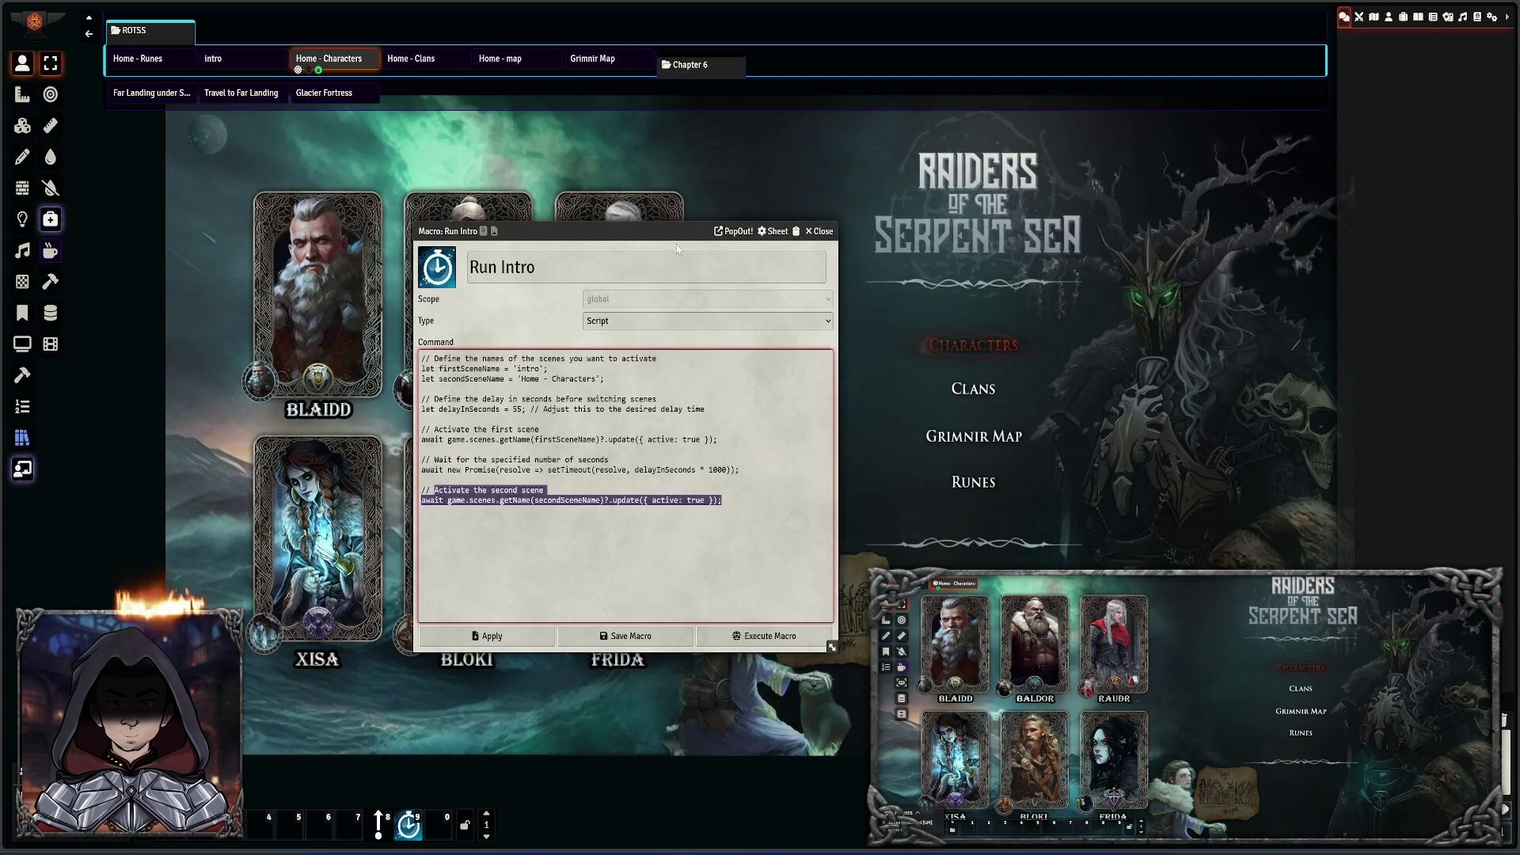
{"action": "left_click_drag", "start_coordinate": [520, 378], "coordinate": [604, 378]}
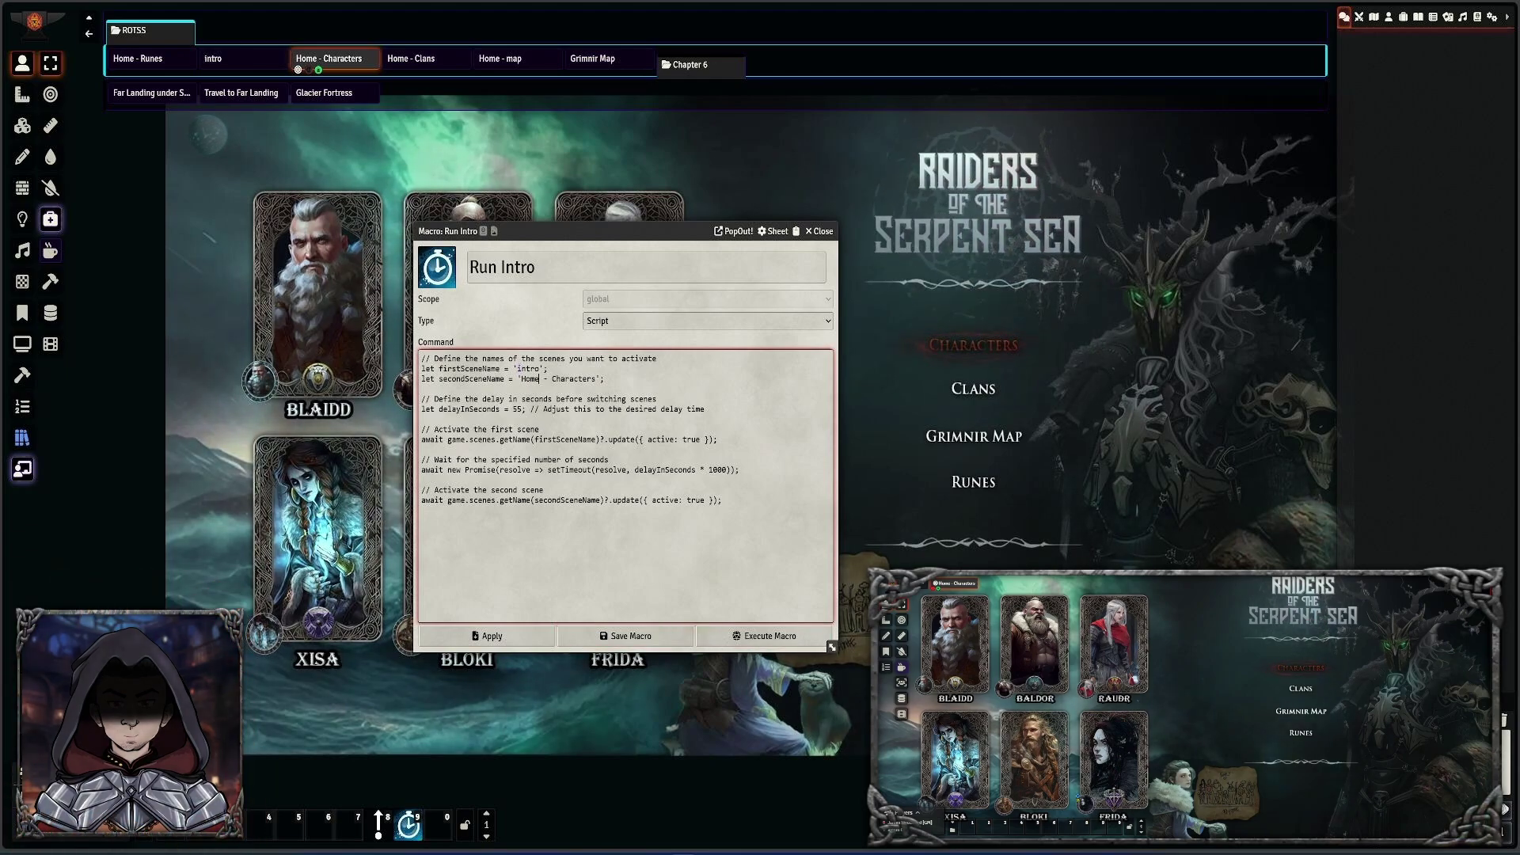
Step: Close the Run Intro editor and preload the intro scene
{"action": "left_click", "coordinate": [625, 636]}
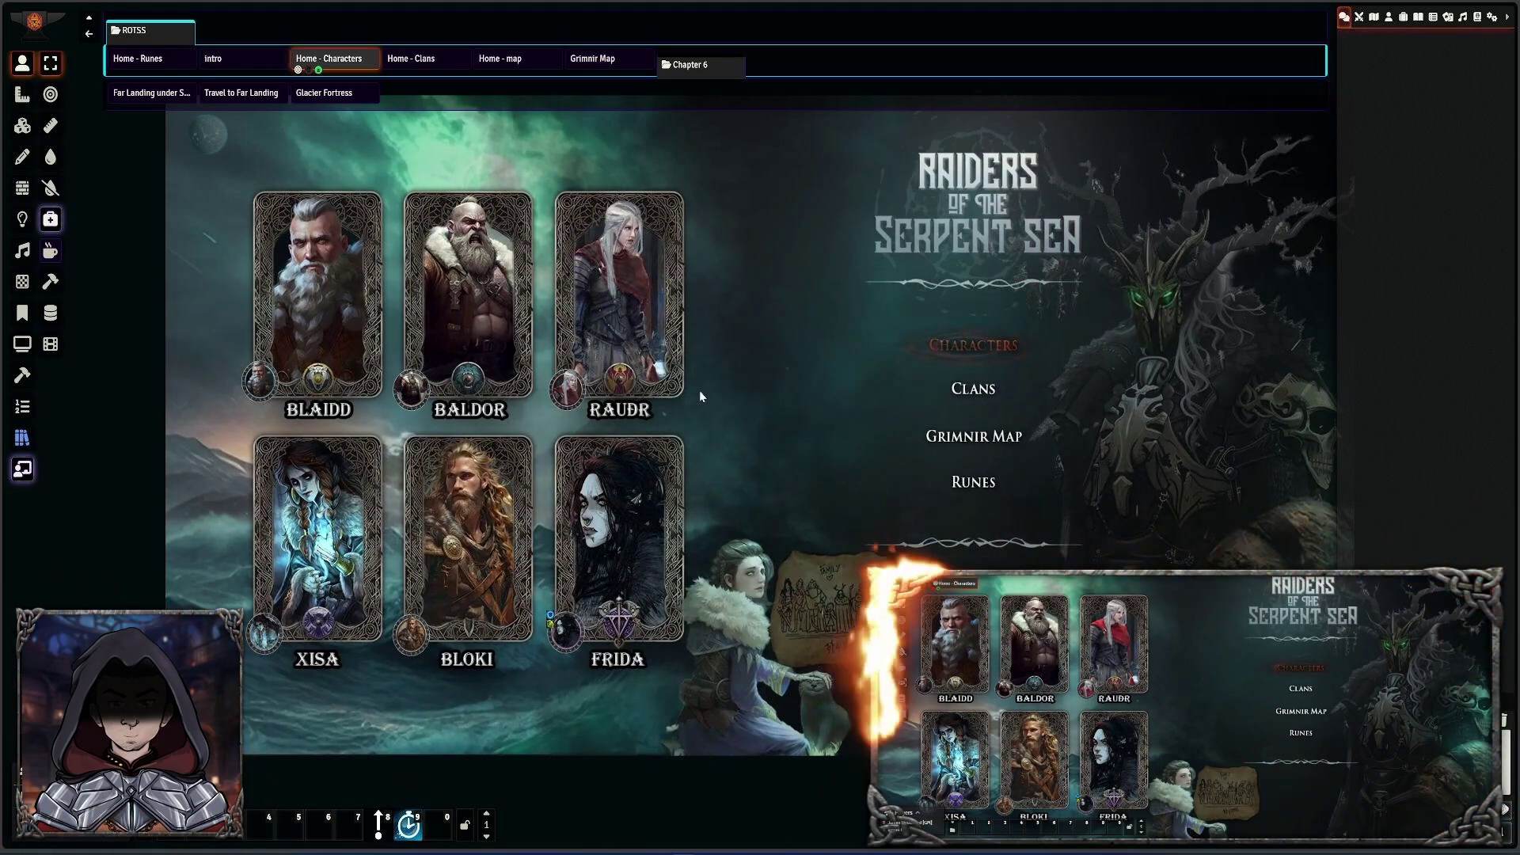
{"action": "right_click", "coordinate": [238, 64]}
{"action": "left_click", "coordinate": [233, 130]}
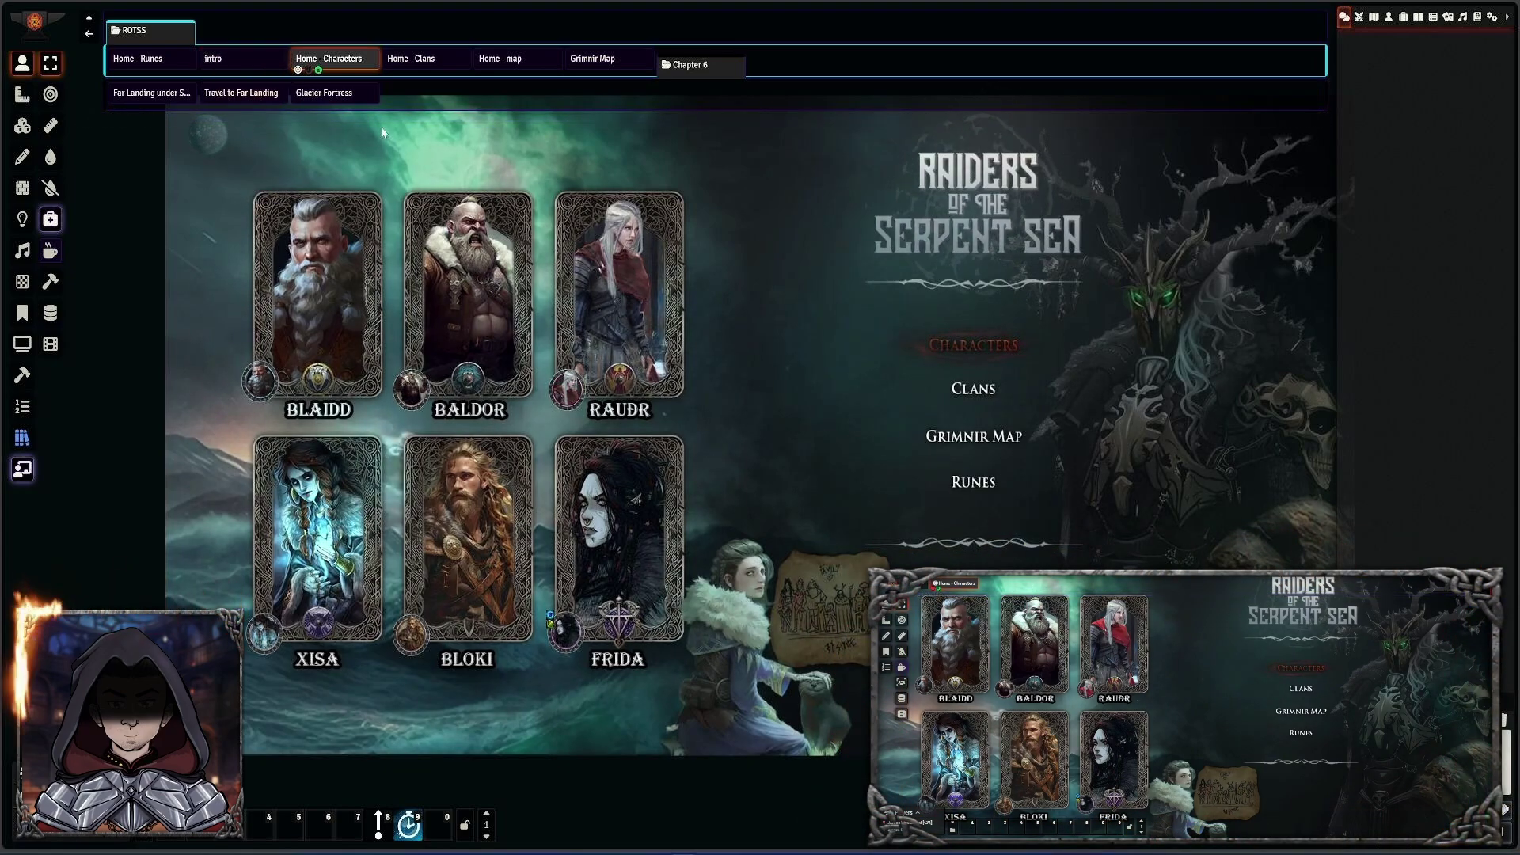
Step: Review the Preload intro macro's scene-ID command, then close its editor
{"action": "right_click", "coordinate": [378, 827]}
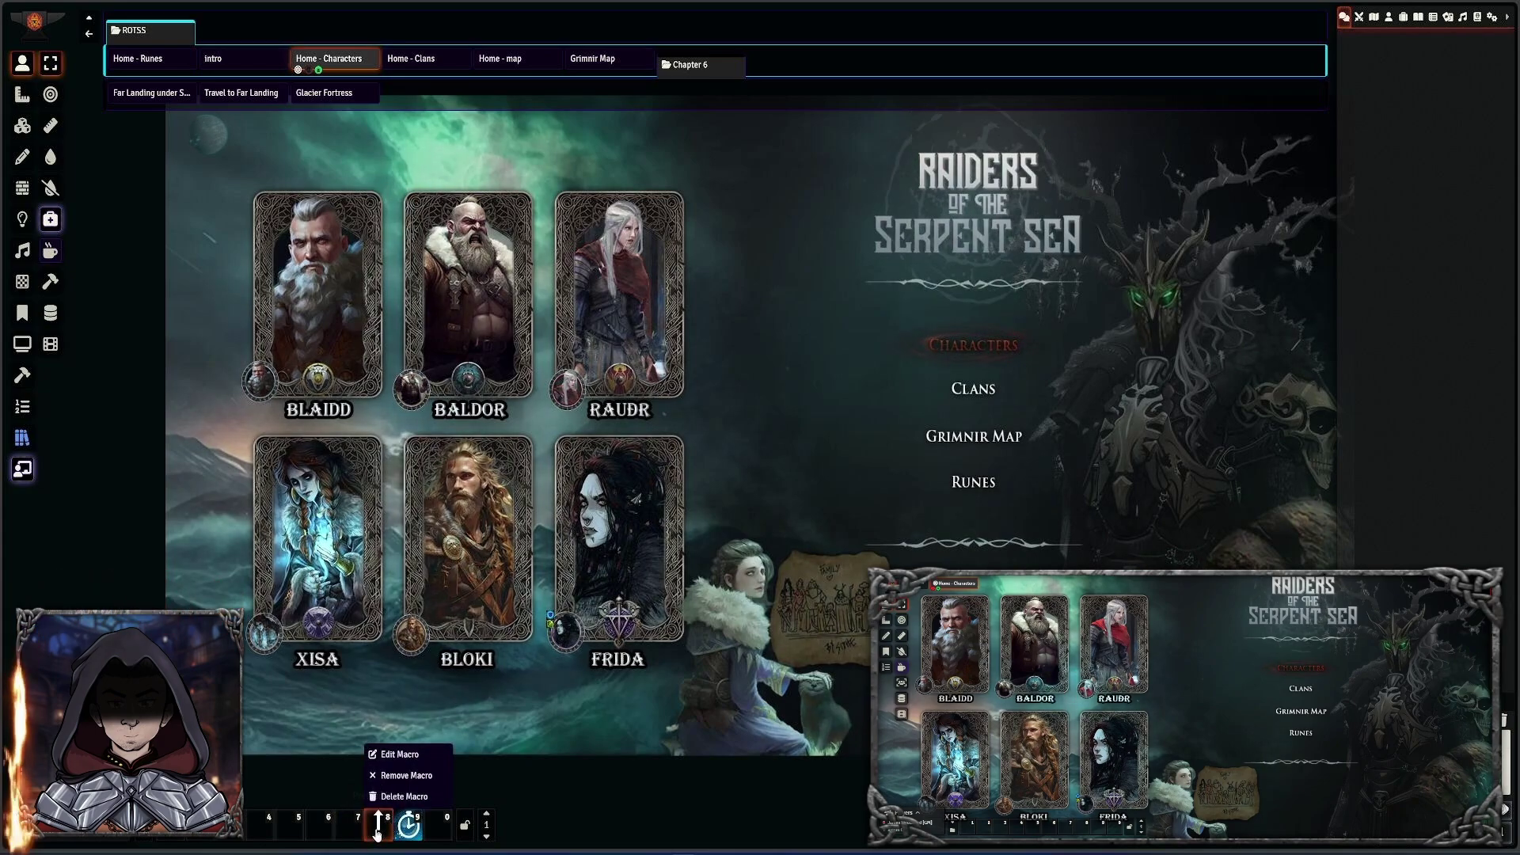
{"action": "left_click", "coordinate": [393, 749]}
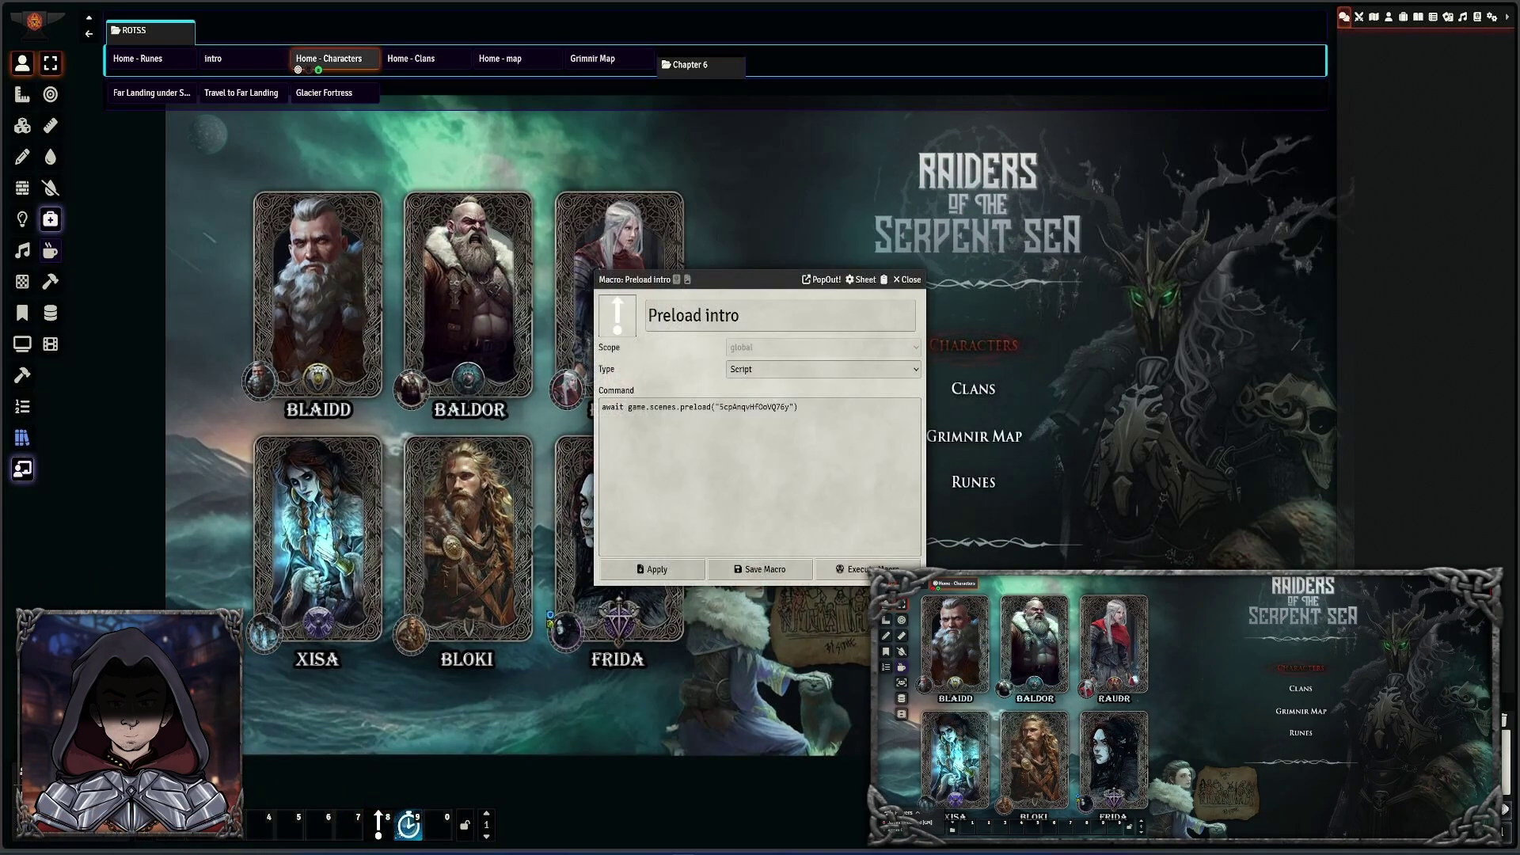
{"action": "left_click", "coordinate": [718, 407]}
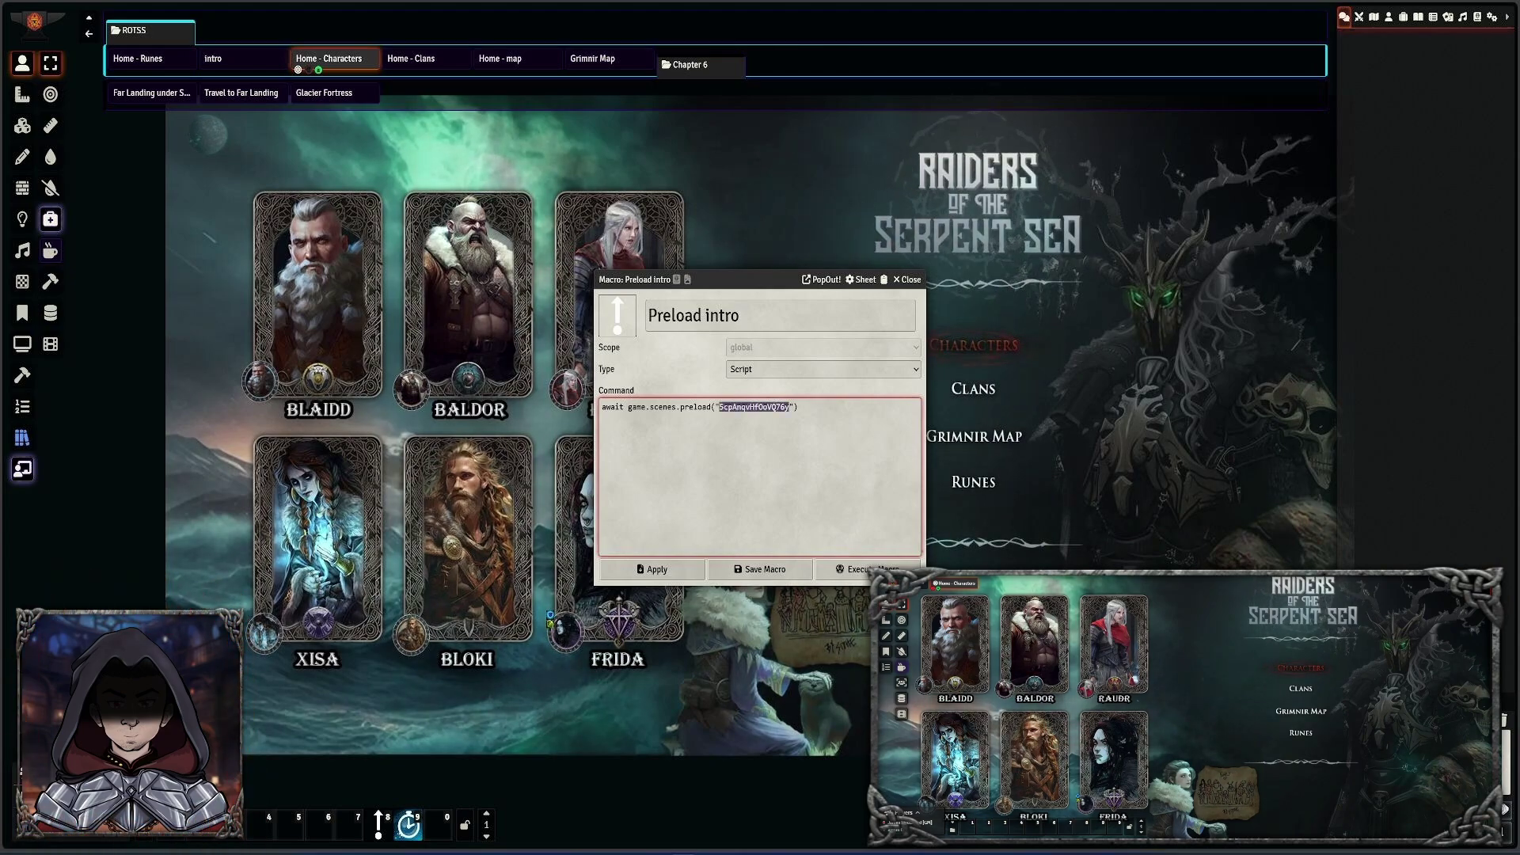
{"action": "key", "text": "Escape"}
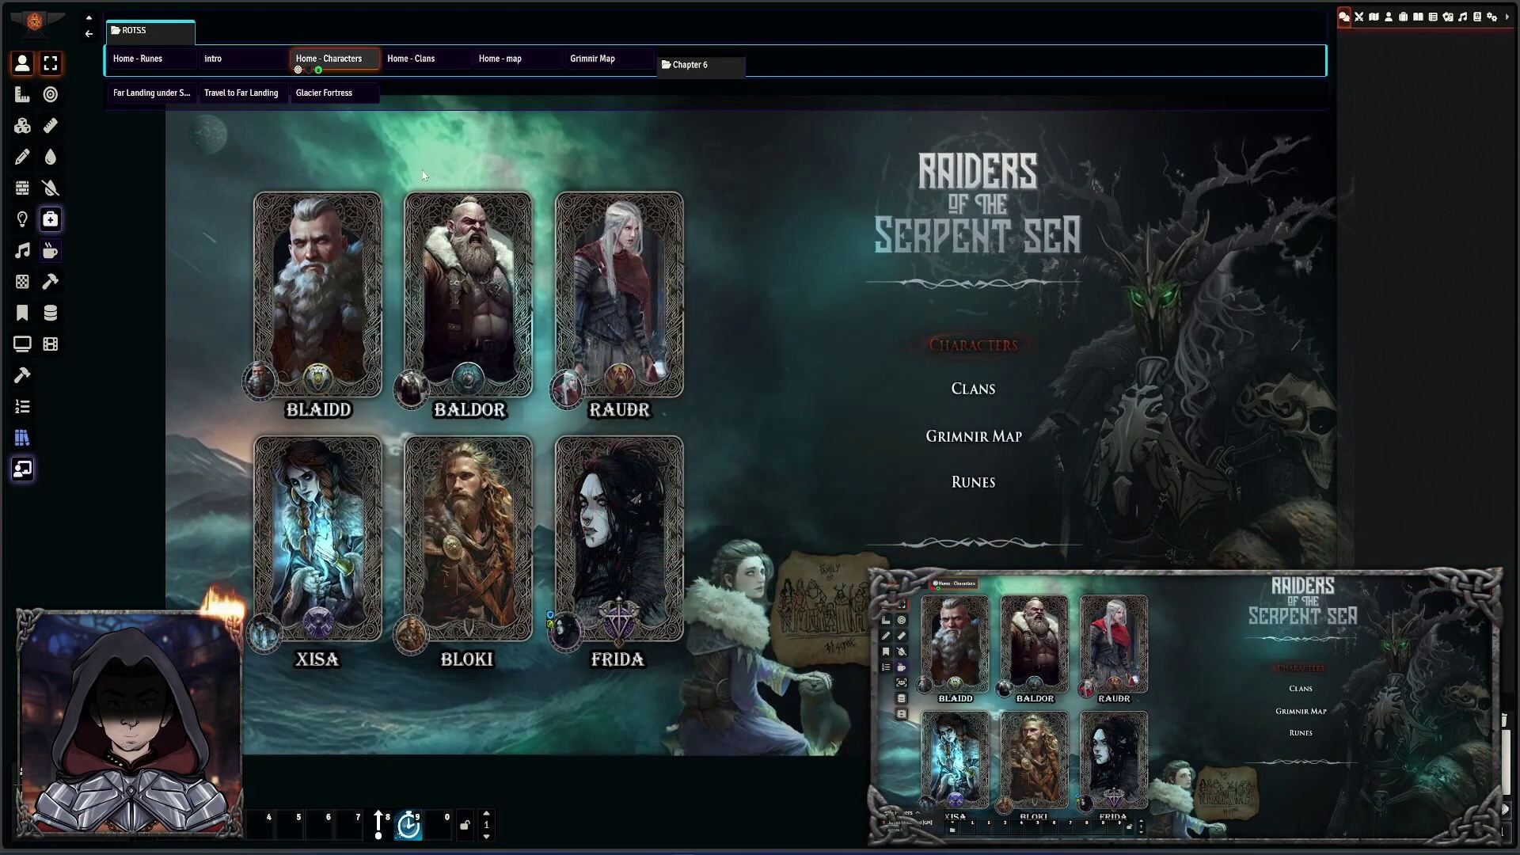
Step: Copy the intro scene's document UUID from its configuration, then close it
{"action": "right_click", "coordinate": [239, 62]}
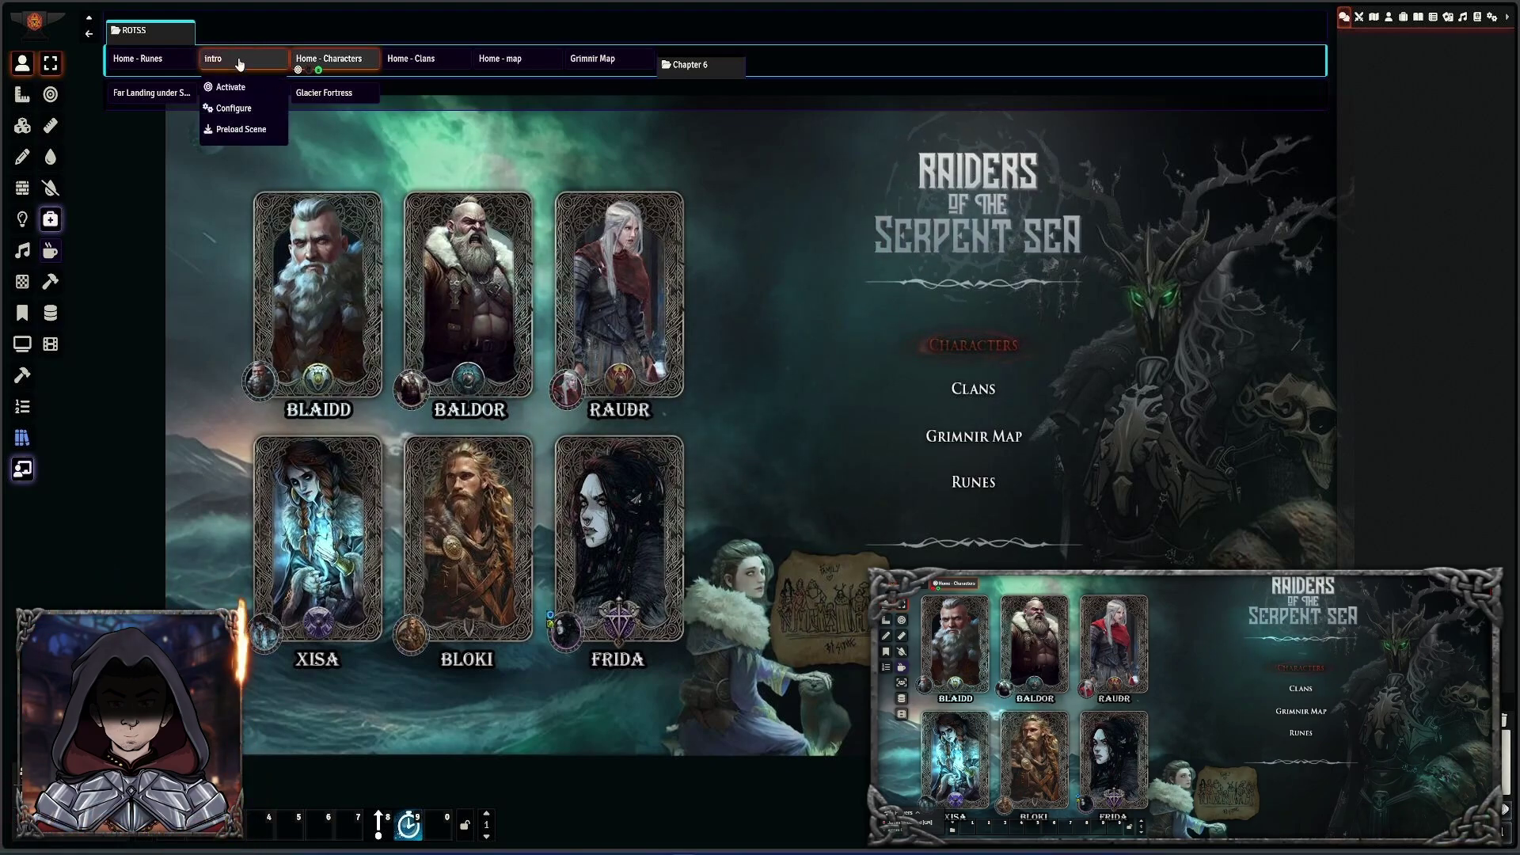
{"action": "left_click", "coordinate": [234, 108]}
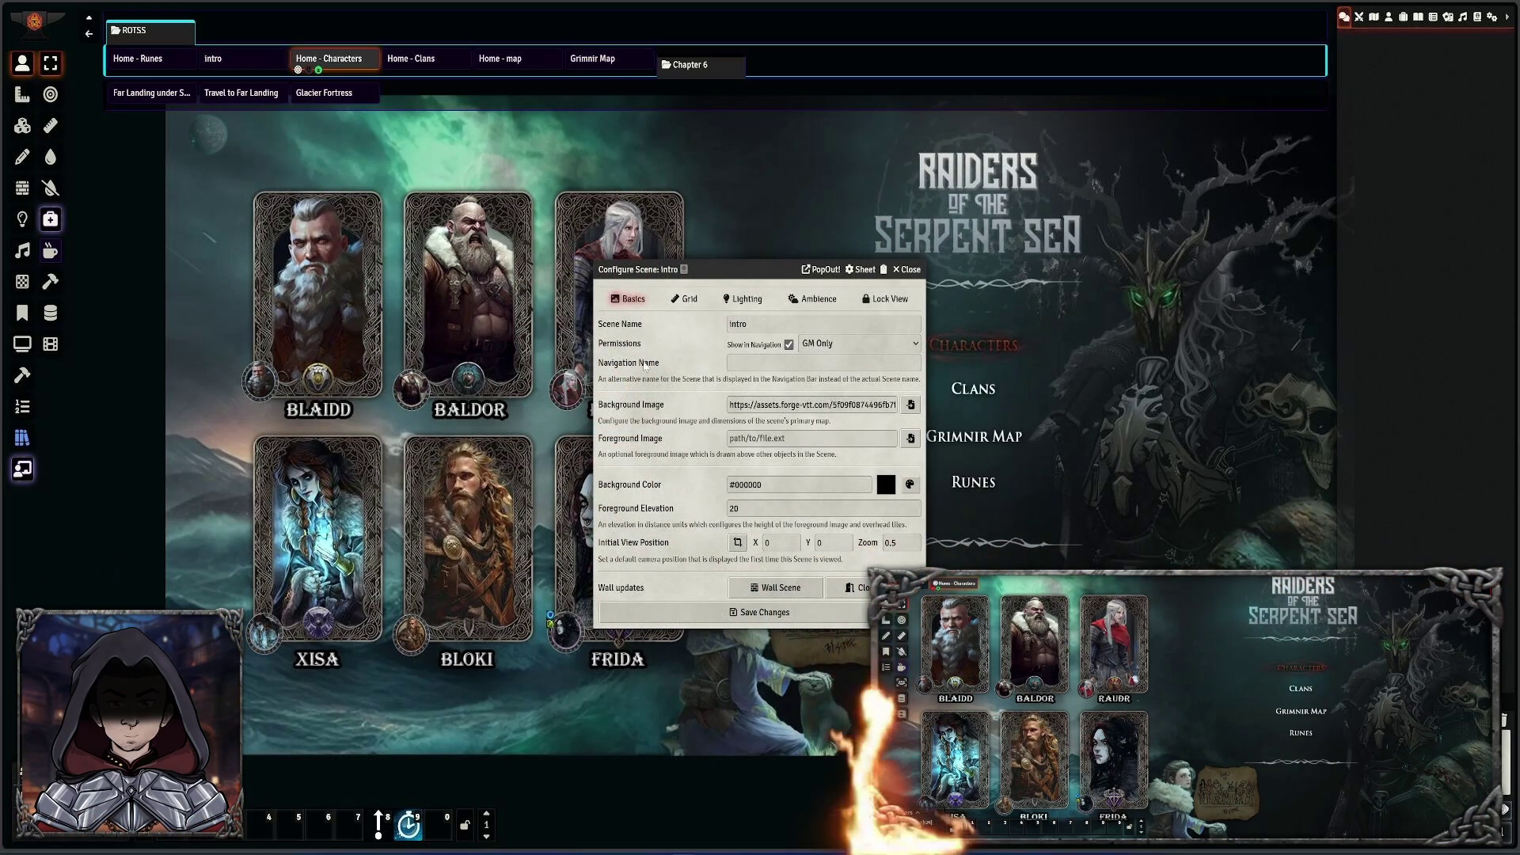
{"action": "left_click", "coordinate": [684, 270]}
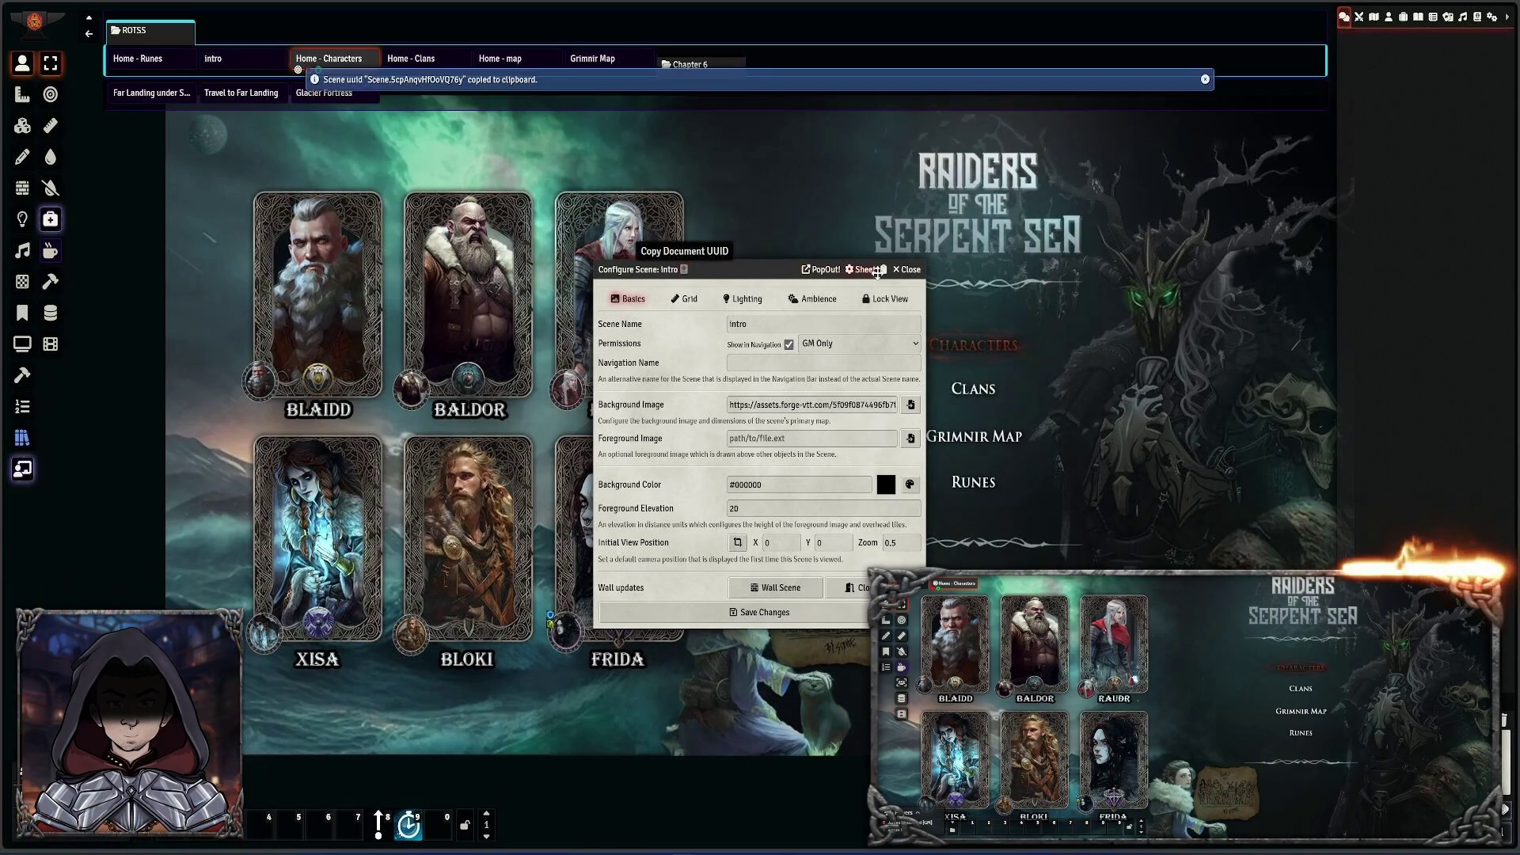
{"action": "key", "text": "Escape"}
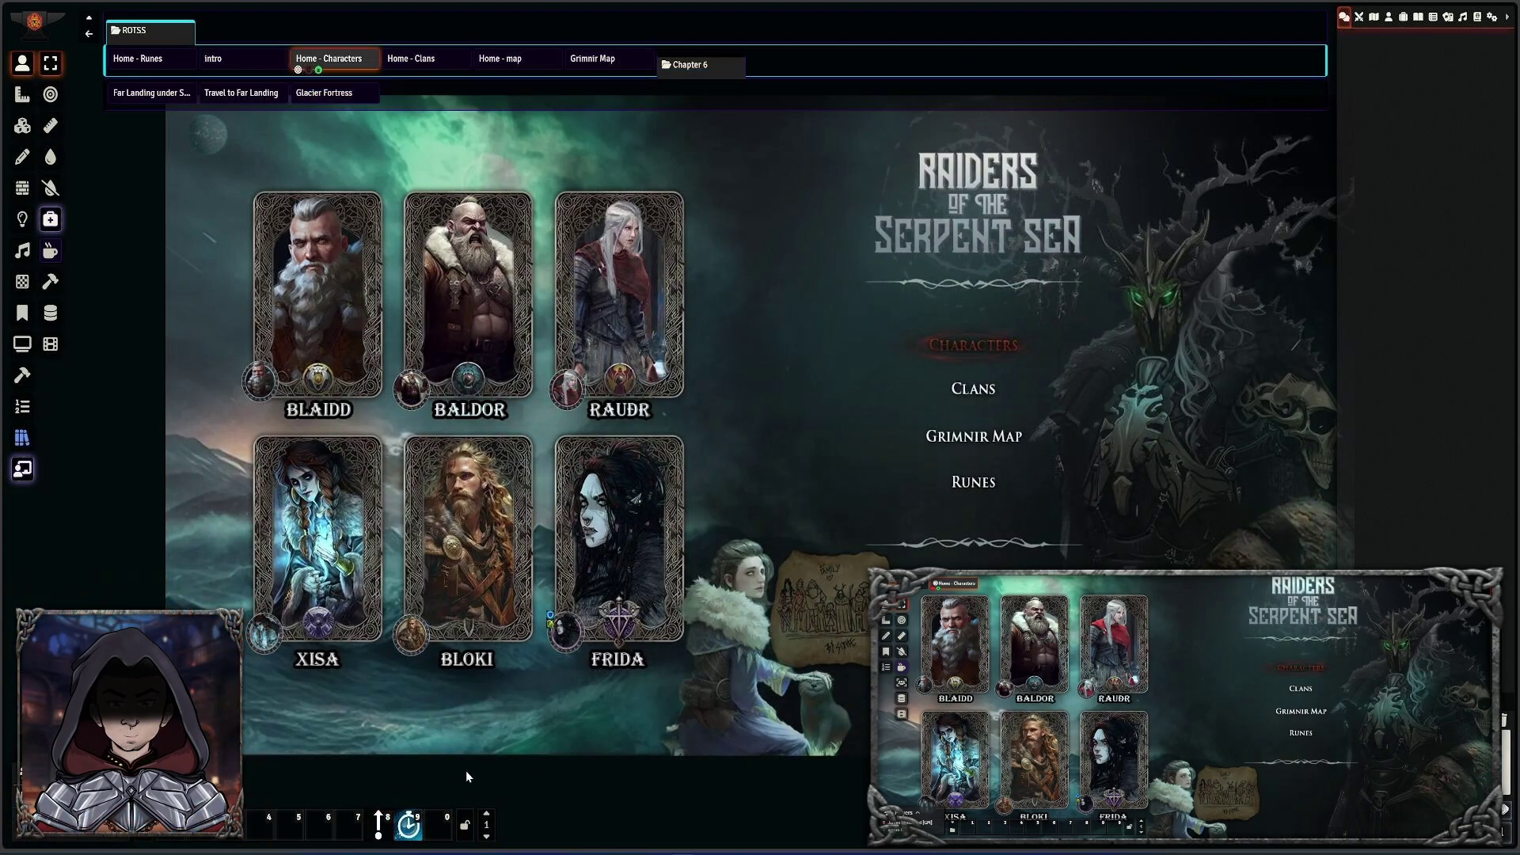
Step: Run the Preload intro macro in slot 8, then the Run Intro macro in slot 9
{"action": "left_click", "coordinate": [387, 828]}
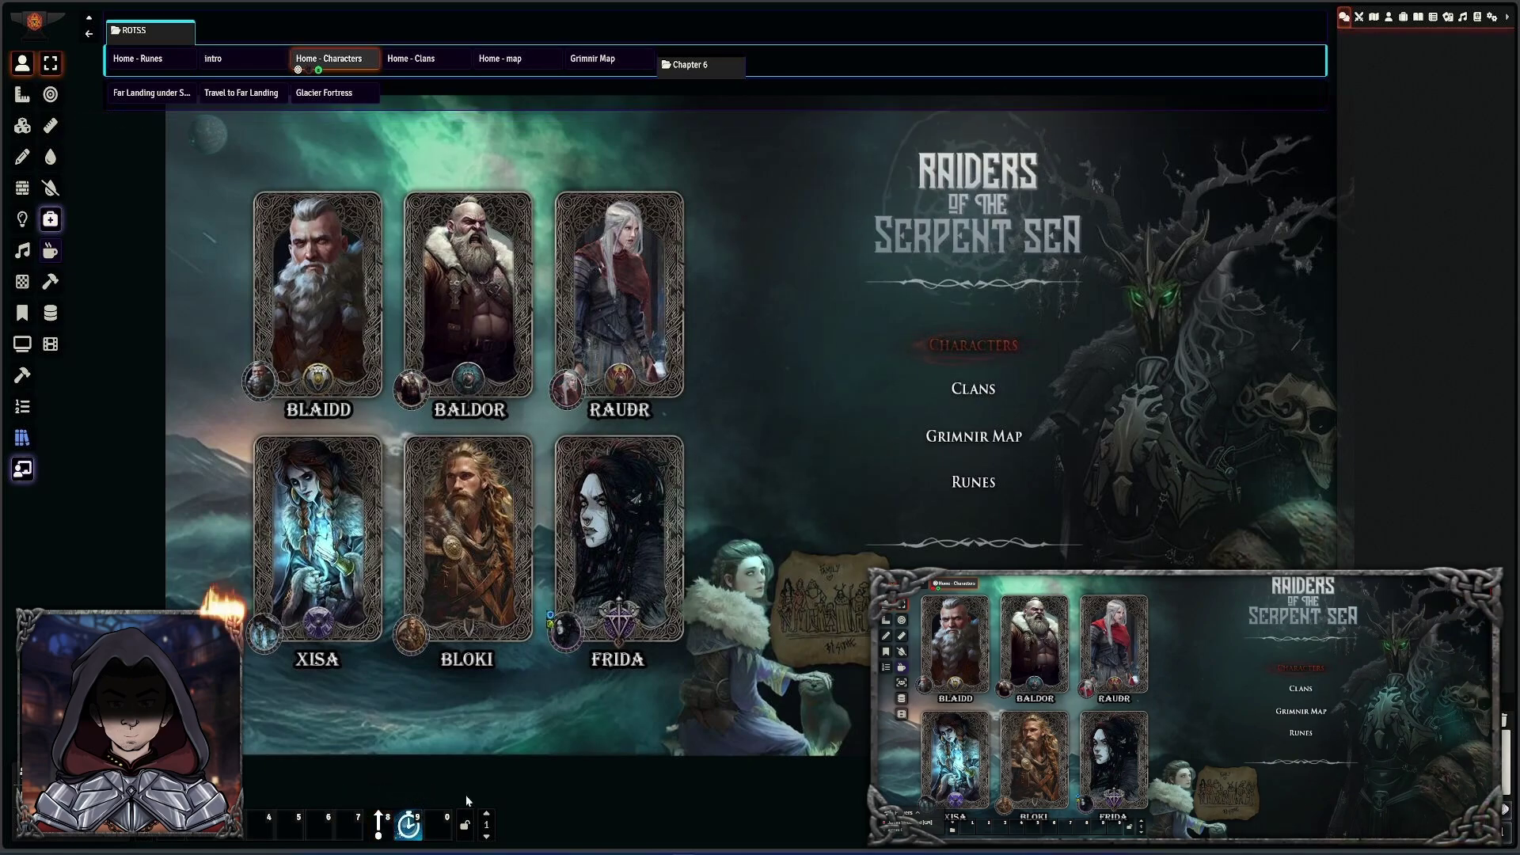
{"action": "left_click", "coordinate": [408, 823]}
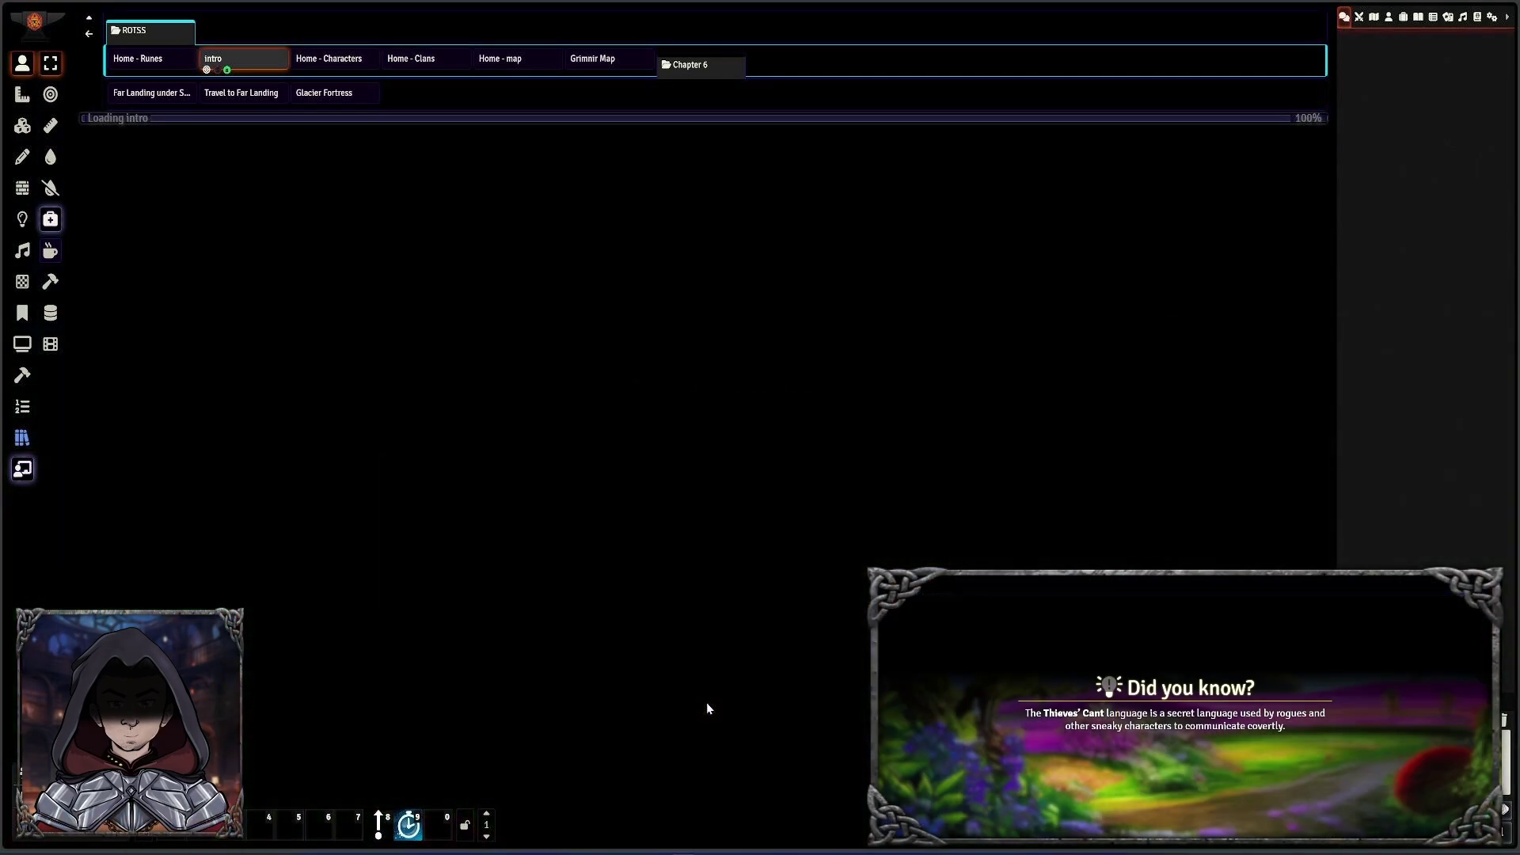